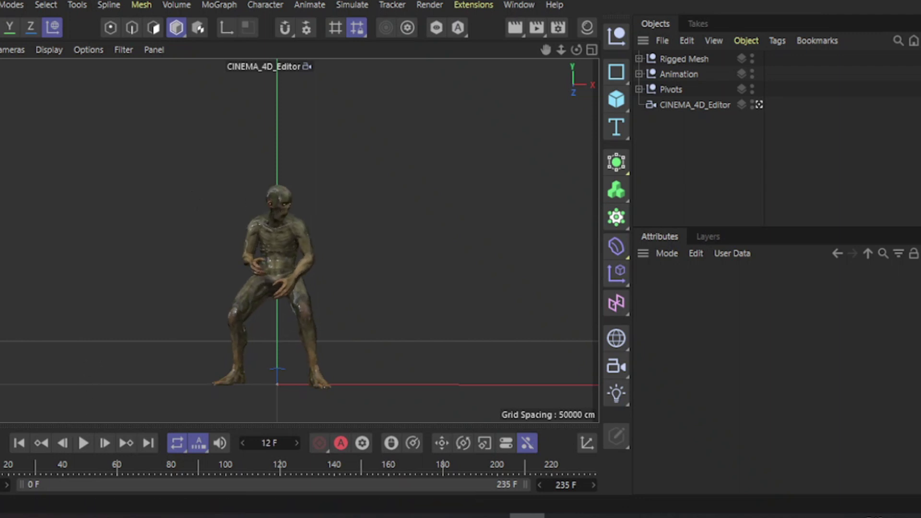
# Step: Scrub to frame 39 and render the zombie in the viewport and Picture Viewer
pyautogui.moveTo(0, 464)
pyautogui.mouseDown()
pyautogui.moveTo(84, 462)
pyautogui.moveTo(60, 466)
pyautogui.mouseUp()
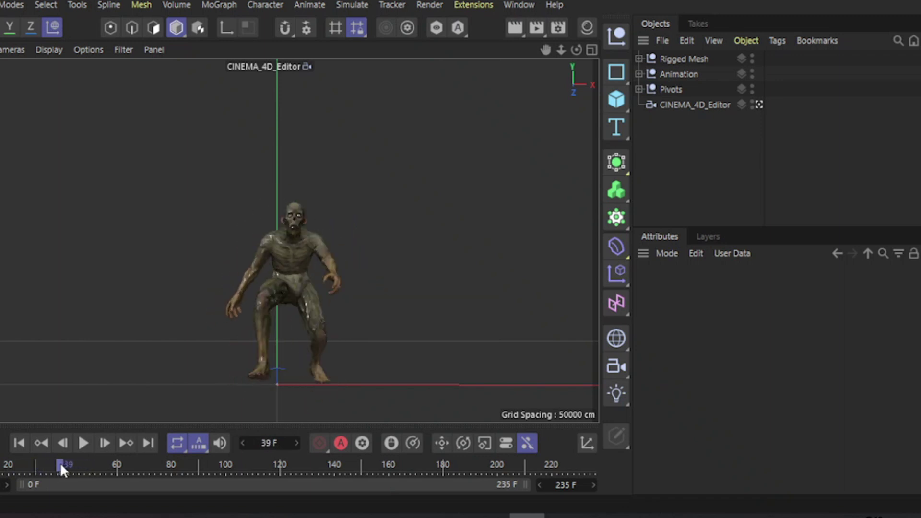
pyautogui.click(512, 29)
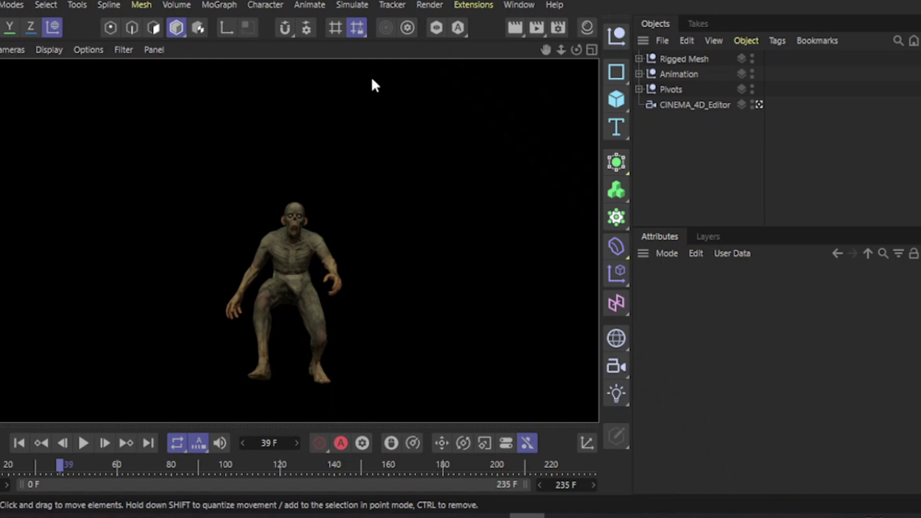
pyautogui.click(534, 27)
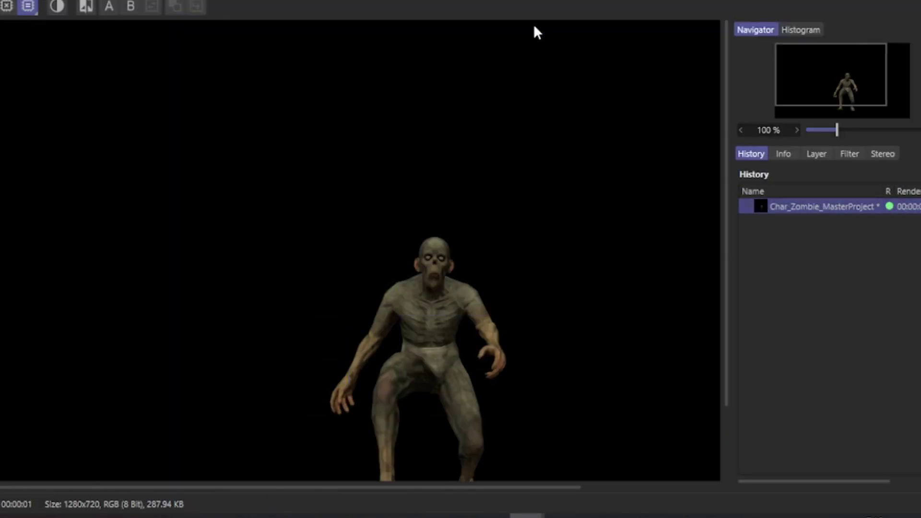
# Step: Inspect the test render, then delete it from history and confirm discarding it
pyautogui.moveTo(407, 299); pyautogui.dragTo(325, 272)
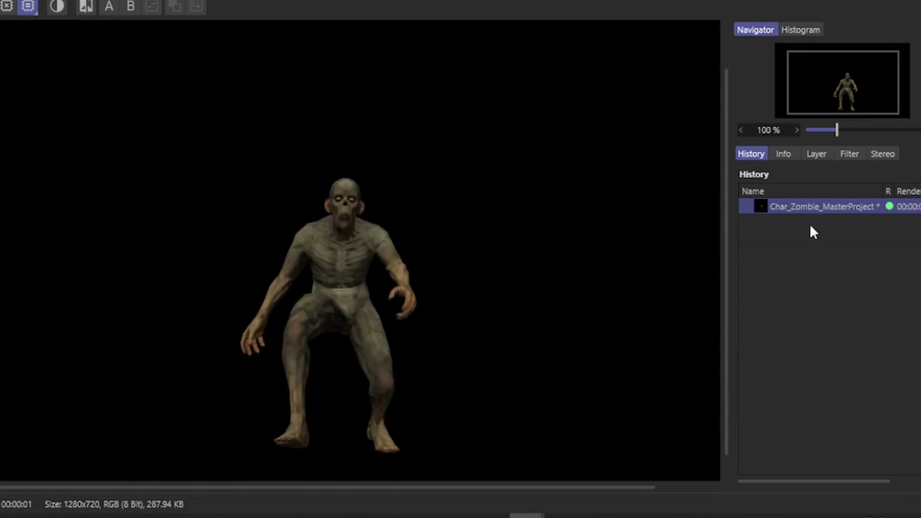
pyautogui.press('Delete')
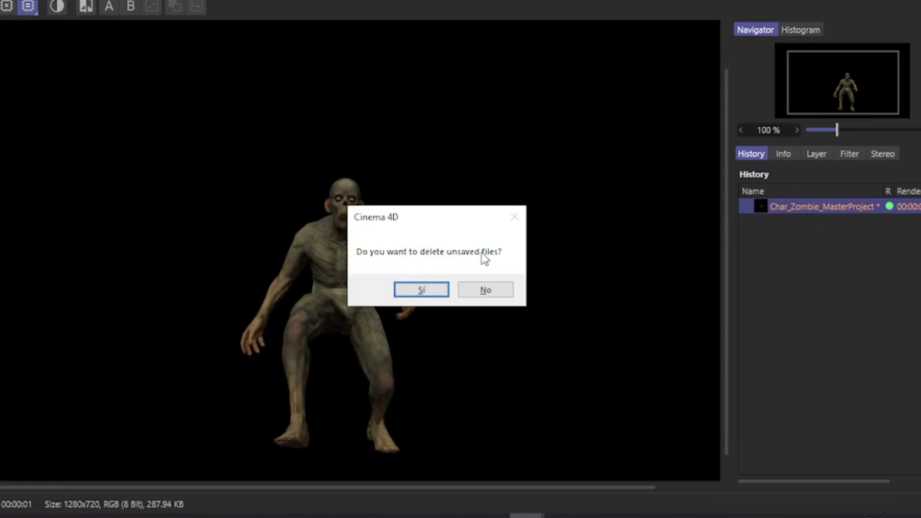
pyautogui.click(442, 288)
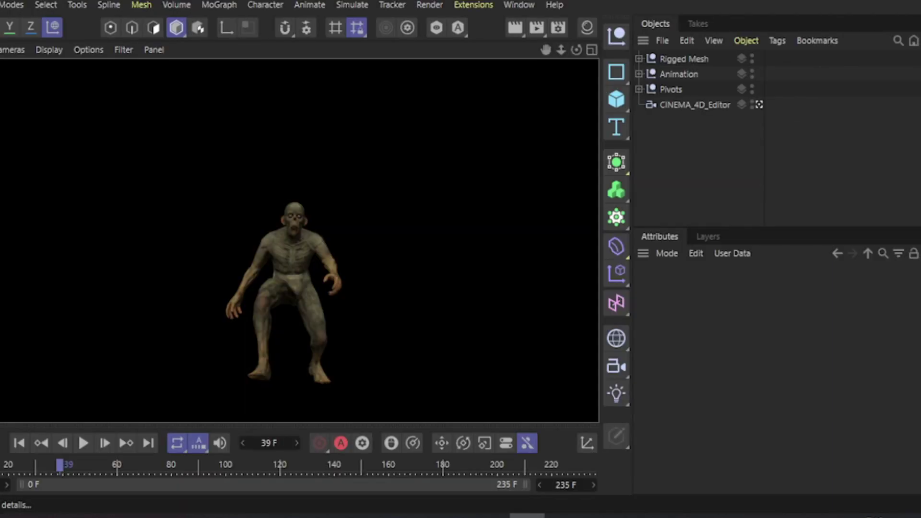
# Step: Set the render output Width and Height to 256 pixels
pyautogui.click(558, 27)
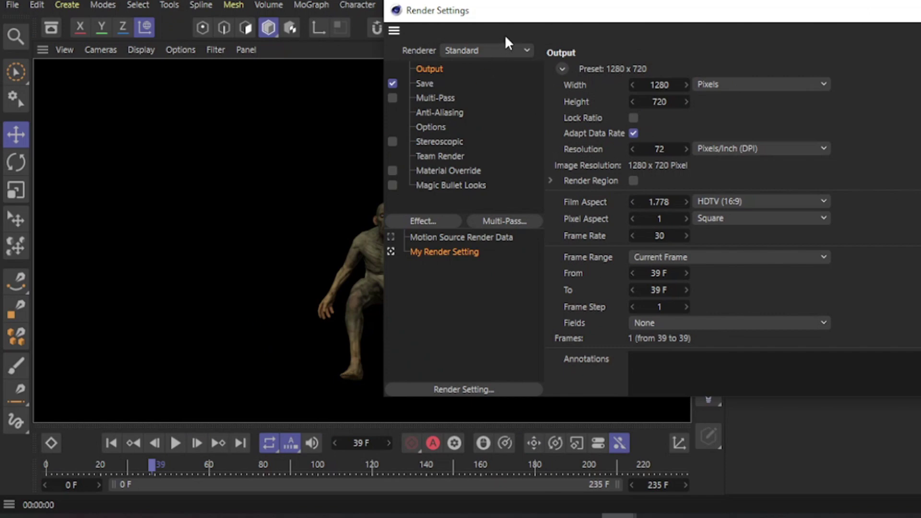
pyautogui.moveTo(544, 18)
pyautogui.mouseDown()
pyautogui.moveTo(568, 211)
pyautogui.moveTo(593, 205)
pyautogui.mouseUp()
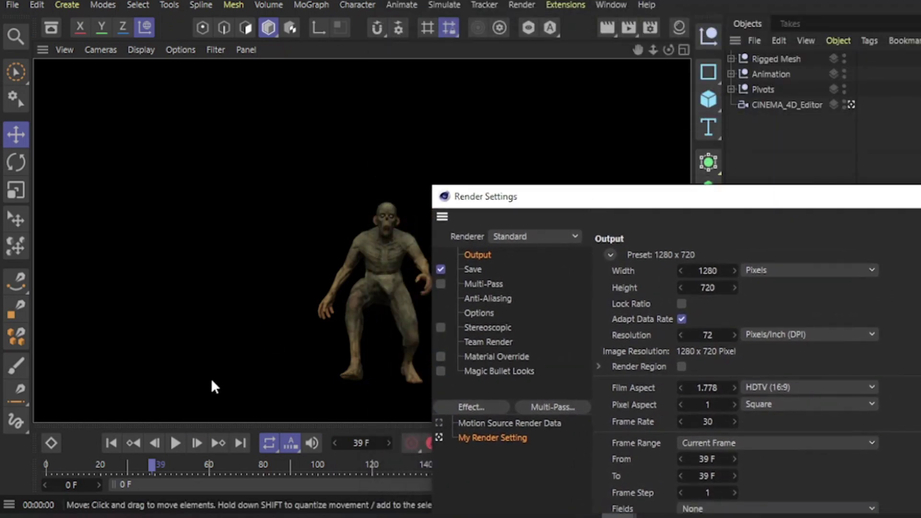
pyautogui.moveTo(149, 462); pyautogui.dragTo(135, 461)
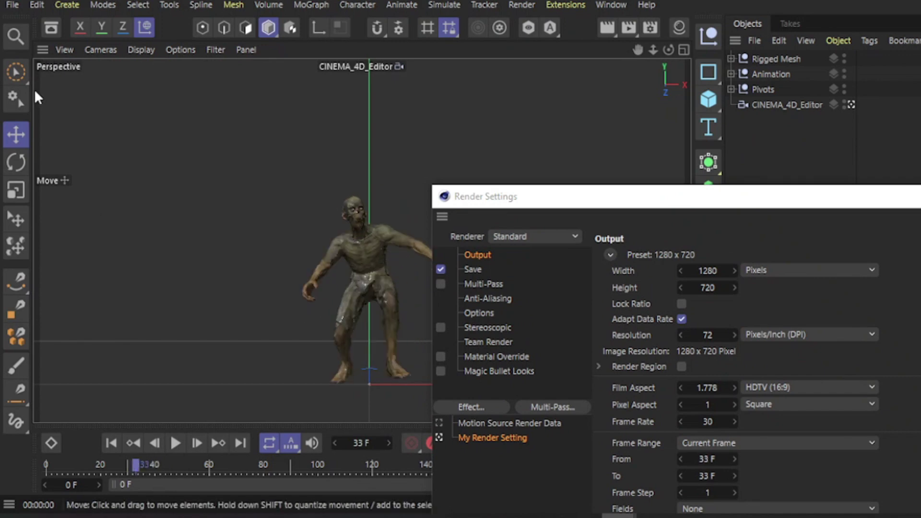
pyautogui.click(707, 271)
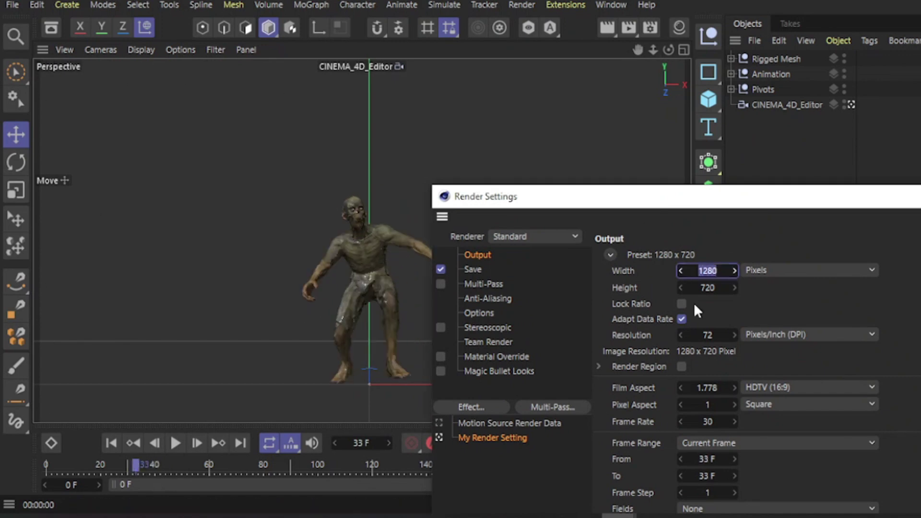
pyautogui.write('256')
pyautogui.press('Tab')
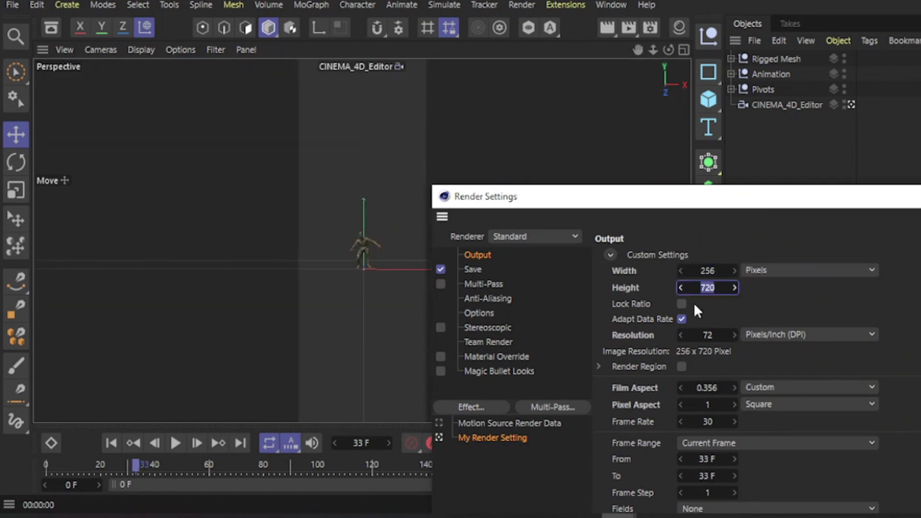
pyautogui.press('Return')
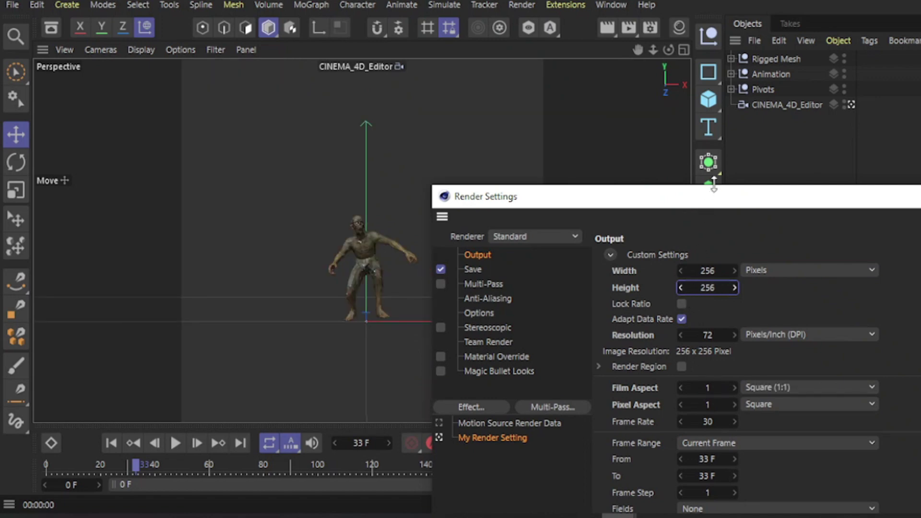
# Step: Stop viewing through the CINEMA_4D_Editor camera, switching to Default Camera
pyautogui.moveTo(716, 202); pyautogui.dragTo(784, 246)
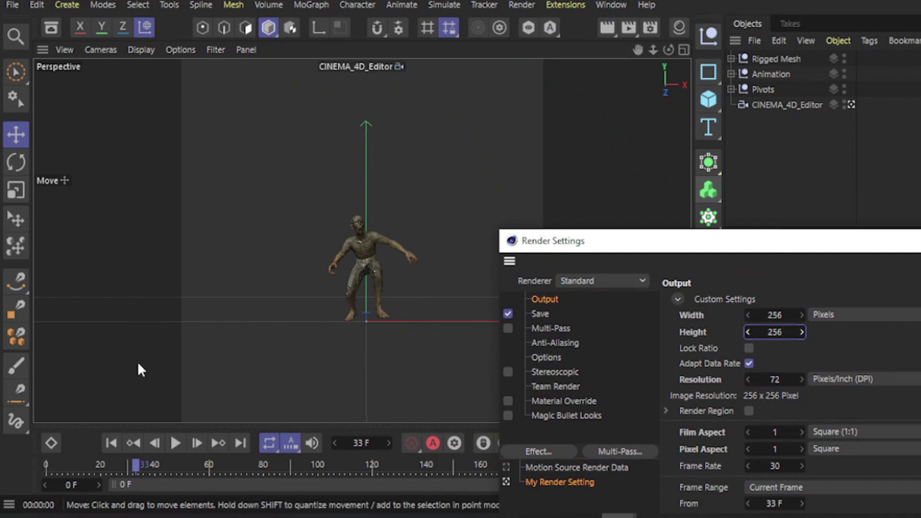
pyautogui.click(782, 104)
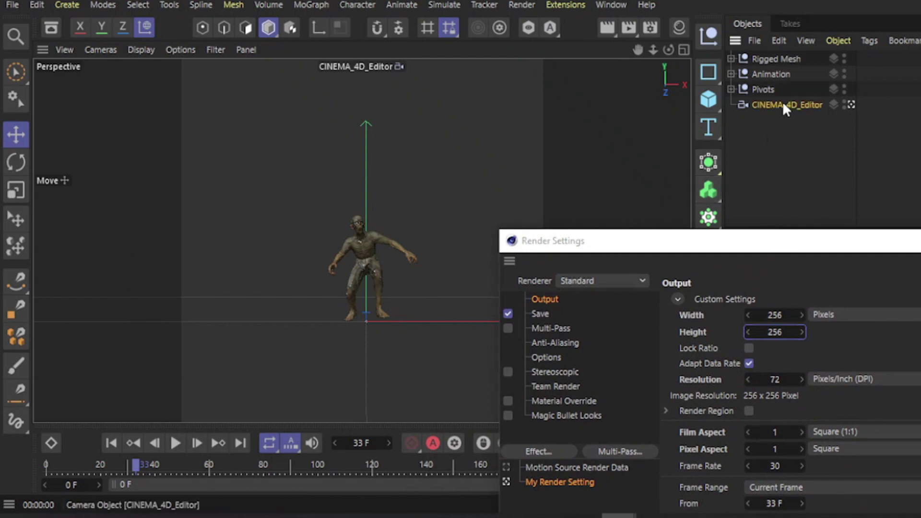
pyautogui.click(851, 104)
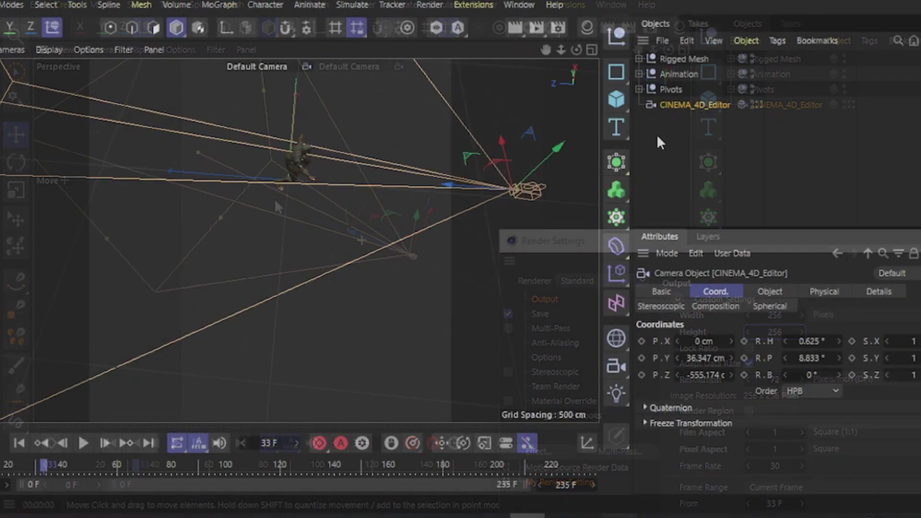
# Step: Delete the CINEMA_4D_Editor camera and add a new scene camera
pyautogui.doubleClick(706, 106)
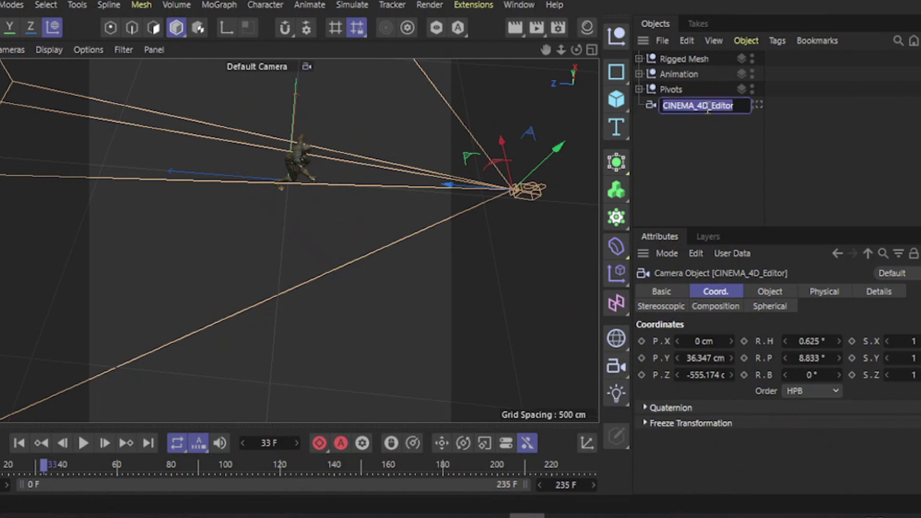
pyautogui.press('Escape')
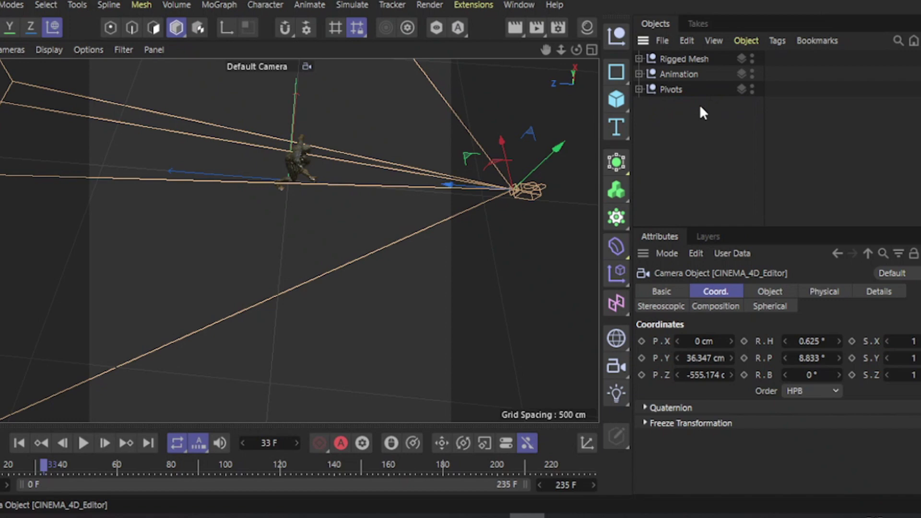
pyautogui.press('Delete')
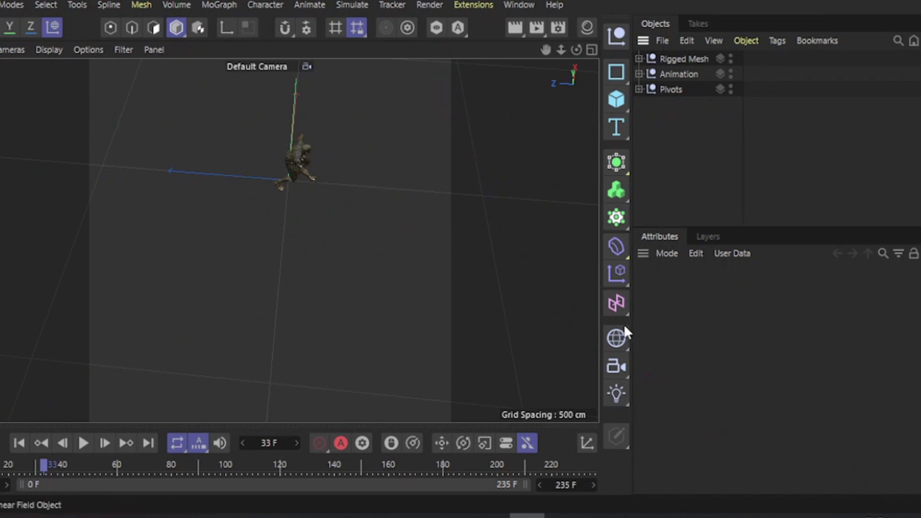
pyautogui.click(615, 368)
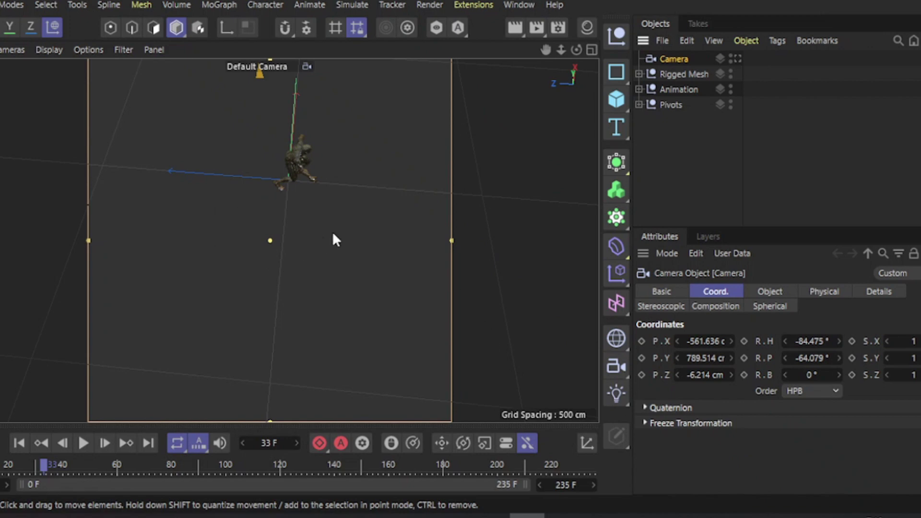
pyautogui.scroll(-5, 289, 257)
pyautogui.scroll(-2, 288, 257)
pyautogui.moveTo(288, 257)
pyautogui.keyDown('alt'); pyautogui.mouseDown()
pyautogui.moveTo(394, 210)
pyautogui.moveTo(381, 218)
pyautogui.moveTo(427, 116)
pyautogui.moveTo(421, 191)
pyautogui.moveTo(296, 275)
pyautogui.moveTo(284, 228)
pyautogui.moveTo(538, 242)
pyautogui.mouseUp(); pyautogui.keyUp('alt')
# Step: Zero the camera's position and rotation, set its heading to -90°, and move it out along X
pyautogui.doubleClick(697, 341)
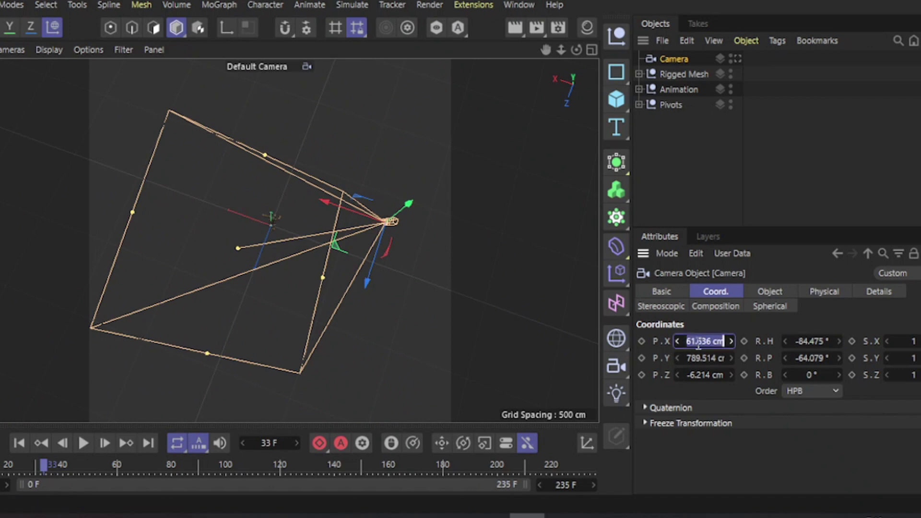
pyautogui.write('0\t0\t0\t0\t0')
pyautogui.press('Return')
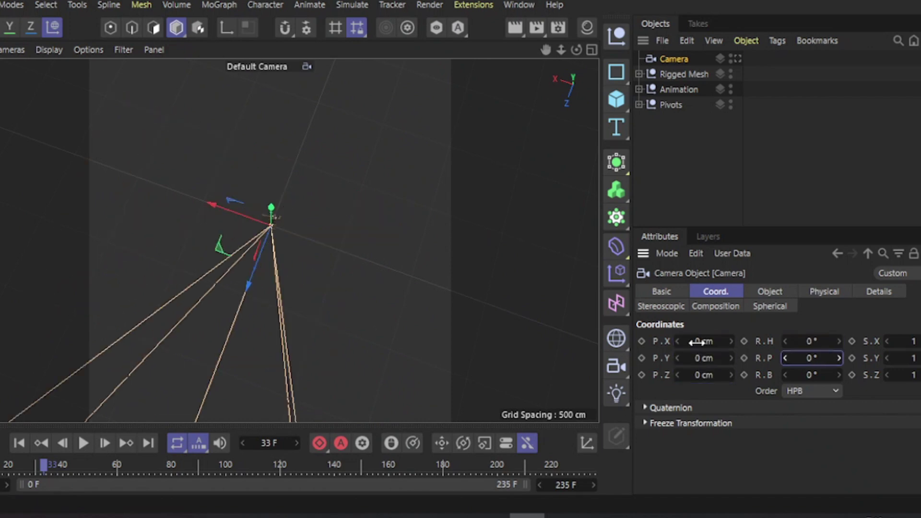
pyautogui.moveTo(359, 268)
pyautogui.keyDown('alt'); pyautogui.mouseDown()
pyautogui.moveTo(273, 234)
pyautogui.moveTo(393, 261)
pyautogui.mouseUp(); pyautogui.keyUp('alt')
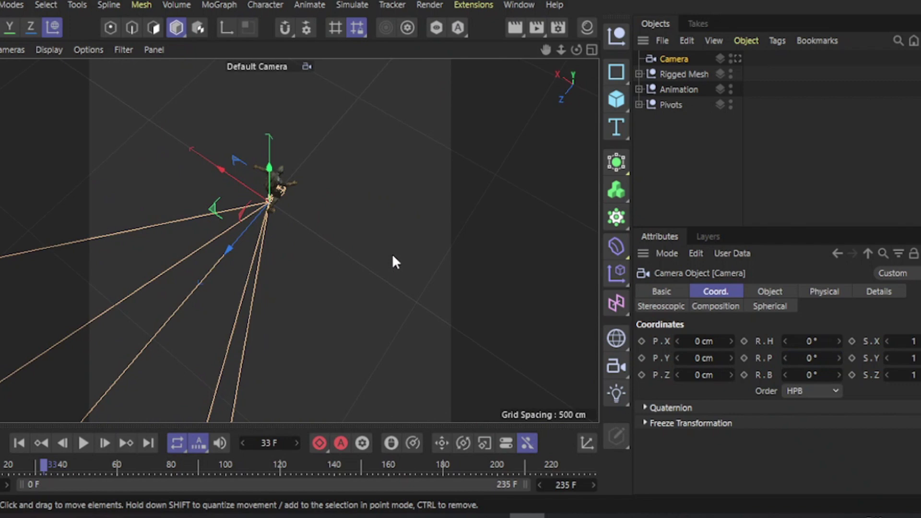
pyautogui.click(813, 356)
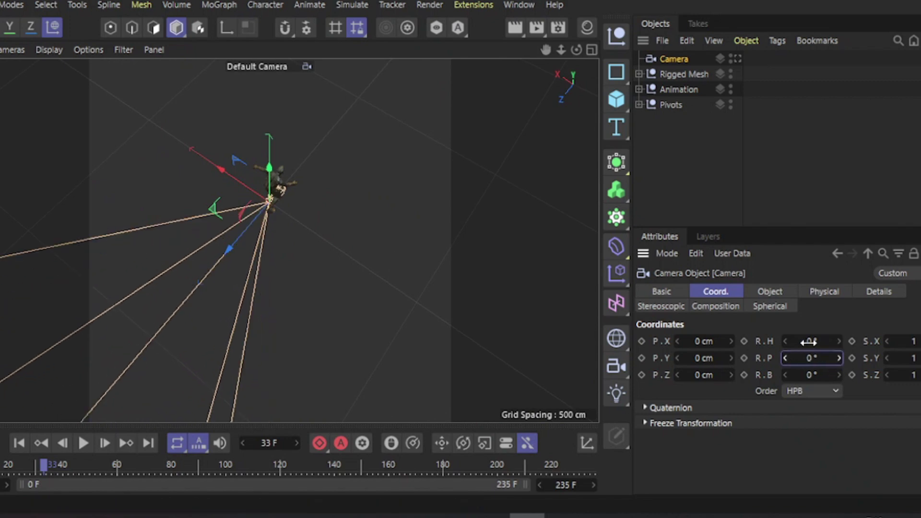
pyautogui.moveTo(808, 341)
pyautogui.mouseDown()
pyautogui.moveTo(739, 349)
pyautogui.moveTo(787, 352)
pyautogui.mouseUp()
pyautogui.click(811, 341)
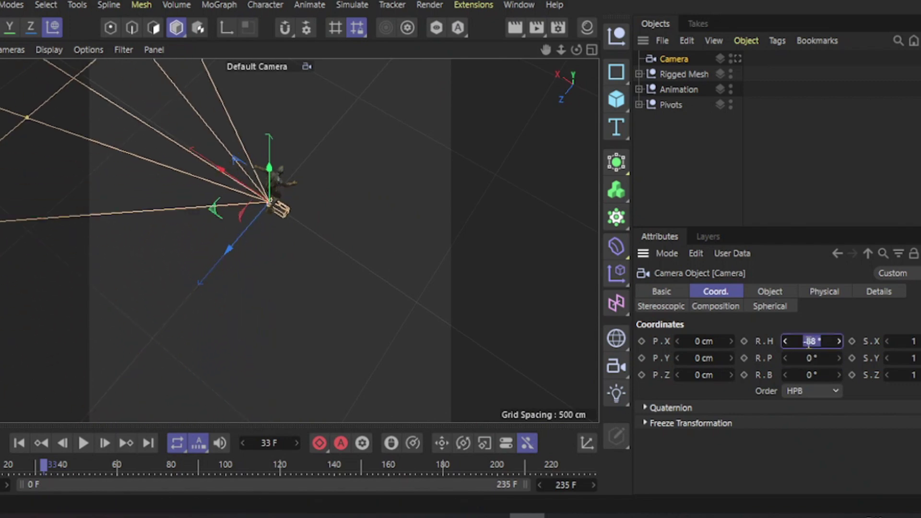
pyautogui.write('-90')
pyautogui.press('Return')
pyautogui.moveTo(216, 168); pyautogui.dragTo(334, 245)
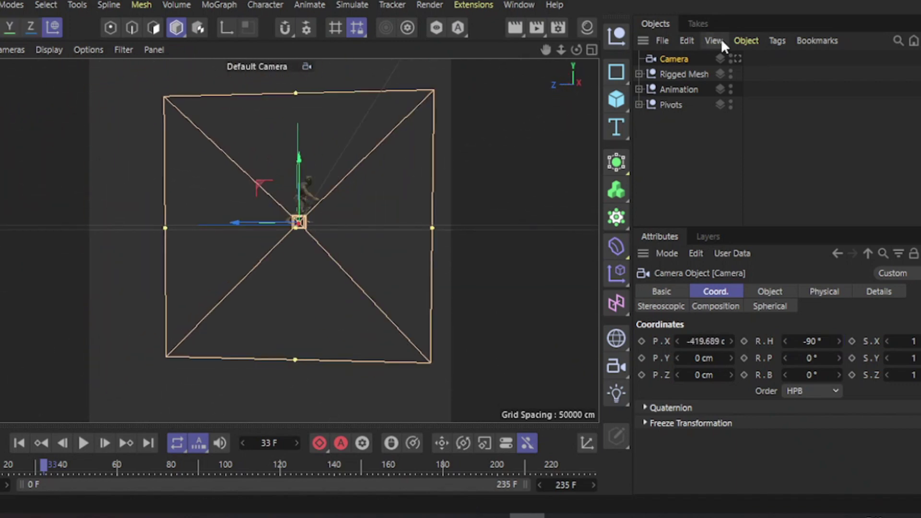
# Step: Raise the camera to 74 cm, then orbit the Default Camera view to see it from outside
pyautogui.click(736, 58)
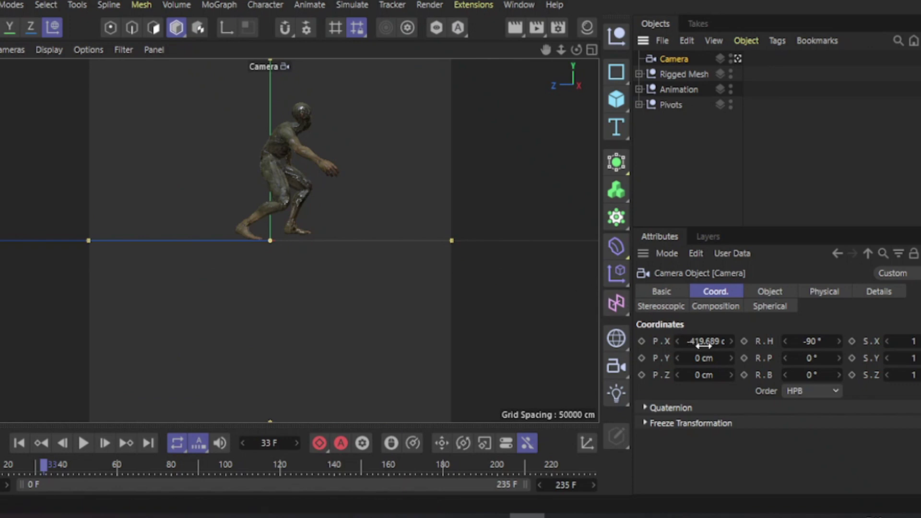
pyautogui.moveTo(695, 358); pyautogui.dragTo(754, 358)
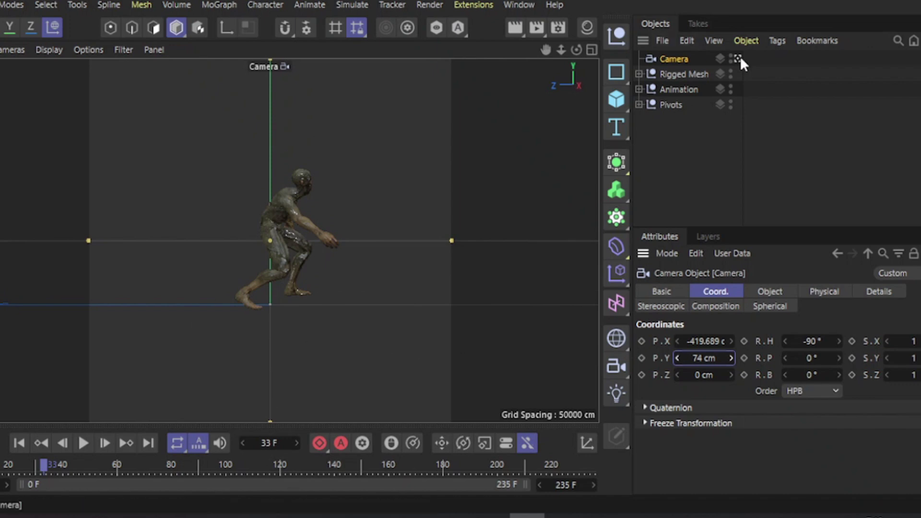
pyautogui.click(738, 58)
pyautogui.moveTo(241, 194)
pyautogui.keyDown('alt'); pyautogui.mouseDown()
pyautogui.moveTo(404, 222)
pyautogui.moveTo(481, 251)
pyautogui.mouseUp(); pyautogui.keyUp('alt')
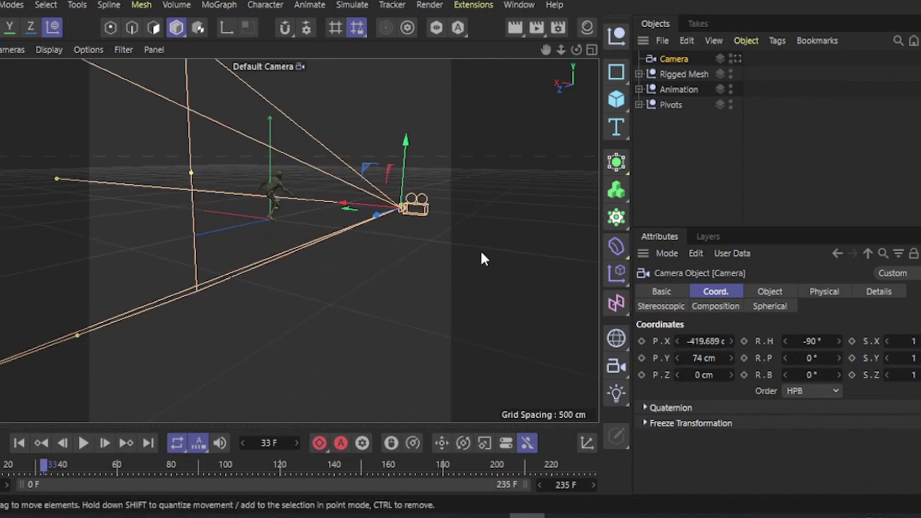
# Step: Set the camera's Projection to Parallel and view the zombie side-on through it
pyautogui.click(770, 291)
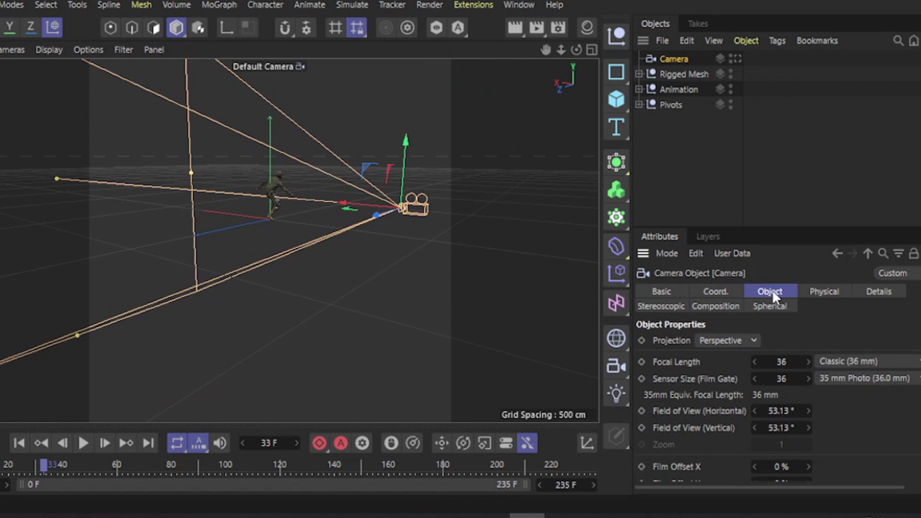
pyautogui.click(721, 344)
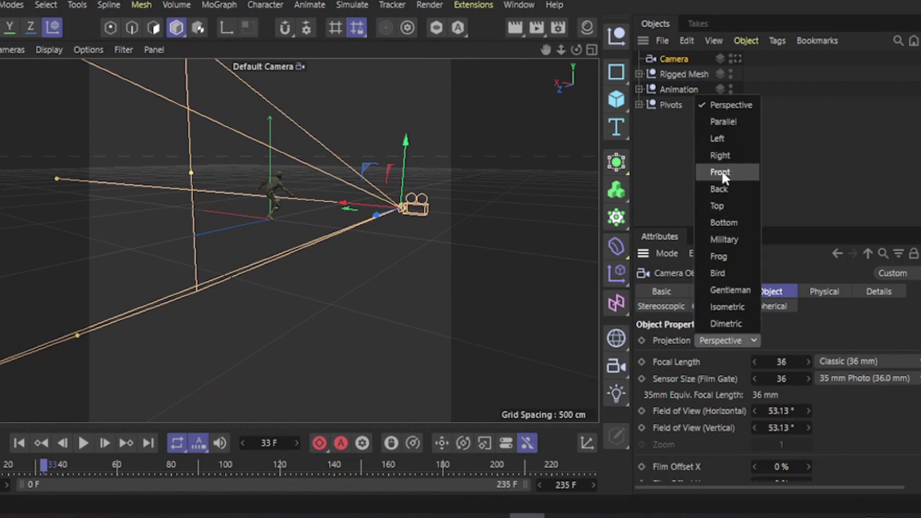
pyautogui.click(729, 121)
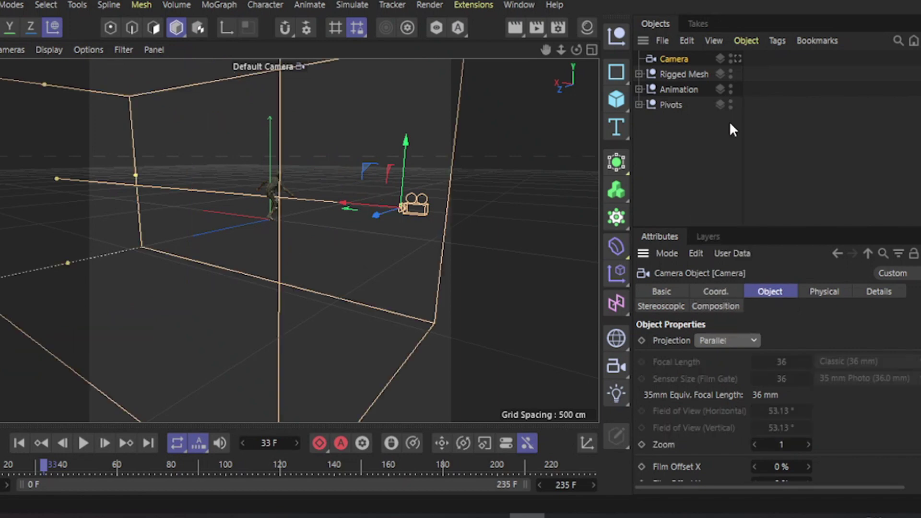
pyautogui.moveTo(297, 199)
pyautogui.keyDown('alt'); pyautogui.mouseDown()
pyautogui.moveTo(47, 179)
pyautogui.moveTo(220, 174)
pyautogui.mouseUp(); pyautogui.keyUp('alt')
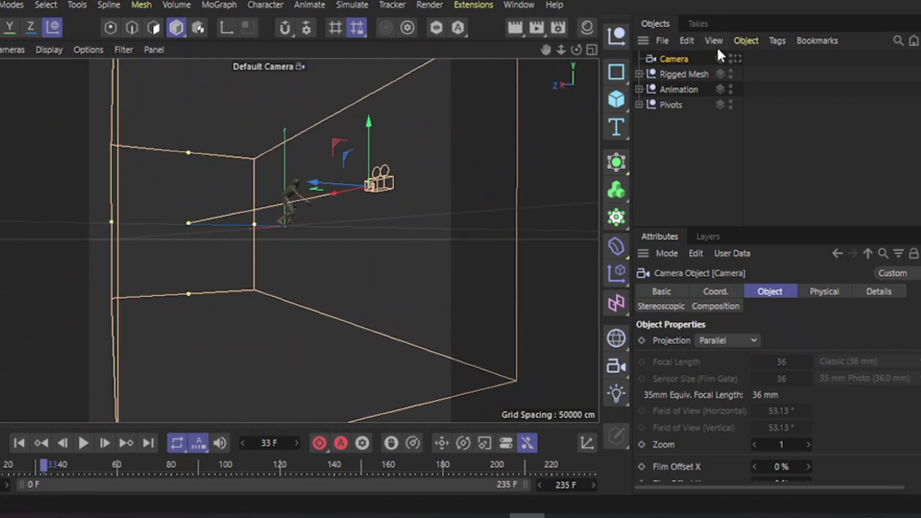
pyautogui.click(737, 59)
pyautogui.click(737, 58)
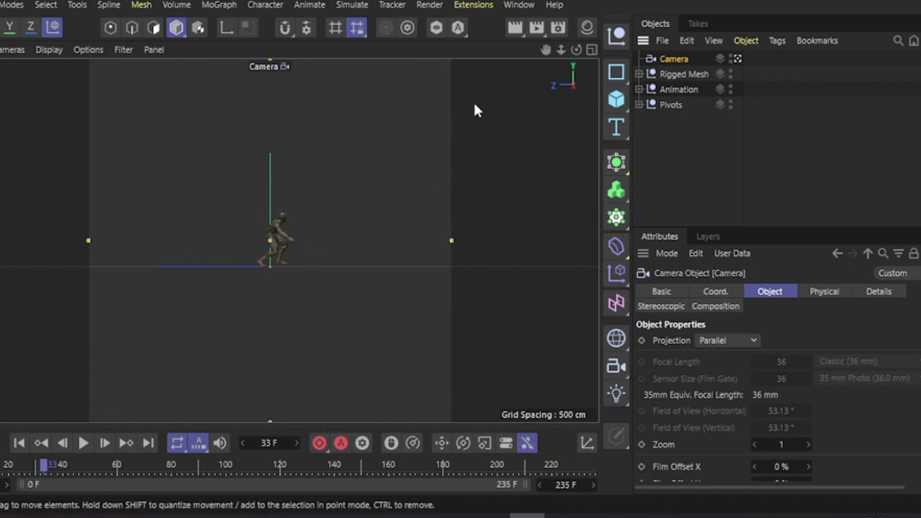
# Step: Check the Render Settings window, rearrange it, and close it again
pyautogui.click(558, 27)
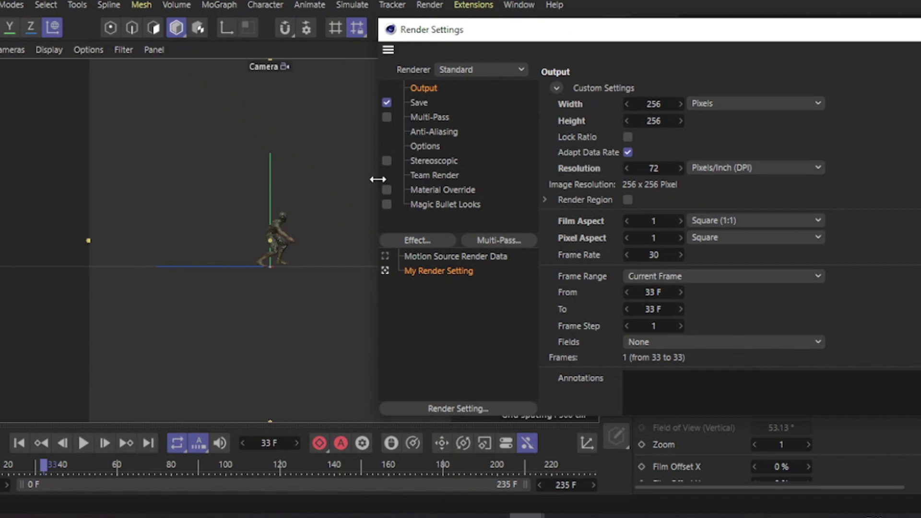
pyautogui.moveTo(378, 179); pyautogui.dragTo(481, 179)
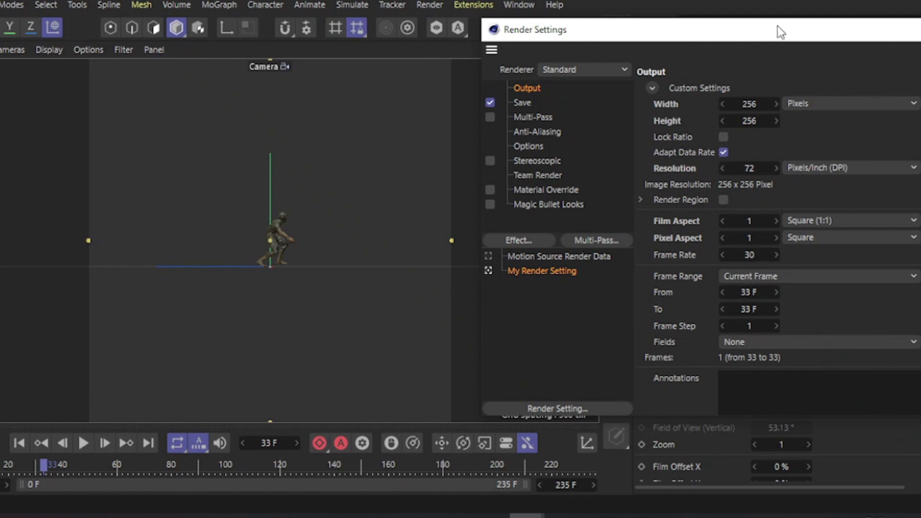
pyautogui.moveTo(777, 32); pyautogui.dragTo(615, 55)
pyautogui.click(866, 47)
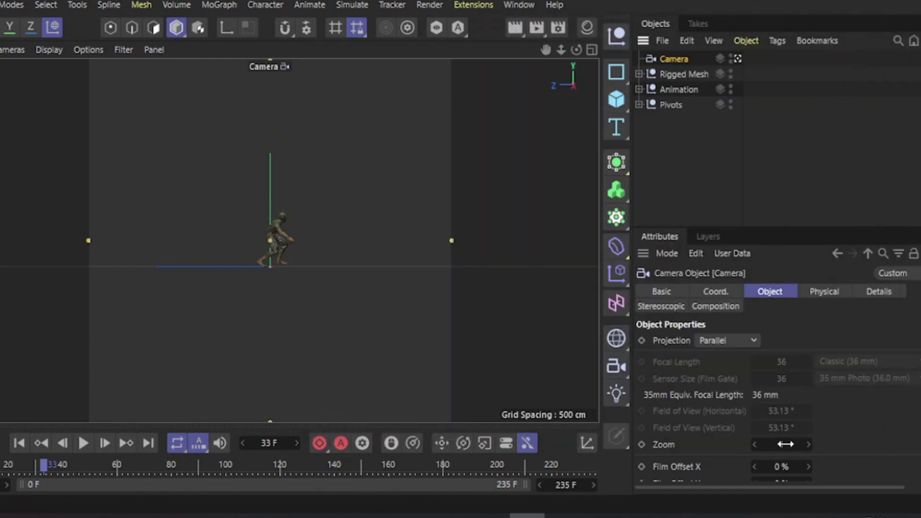
# Step: Set the camera Zoom to 4 and scrub the animation to check the zombie's poses
pyautogui.moveTo(795, 443); pyautogui.dragTo(805, 445)
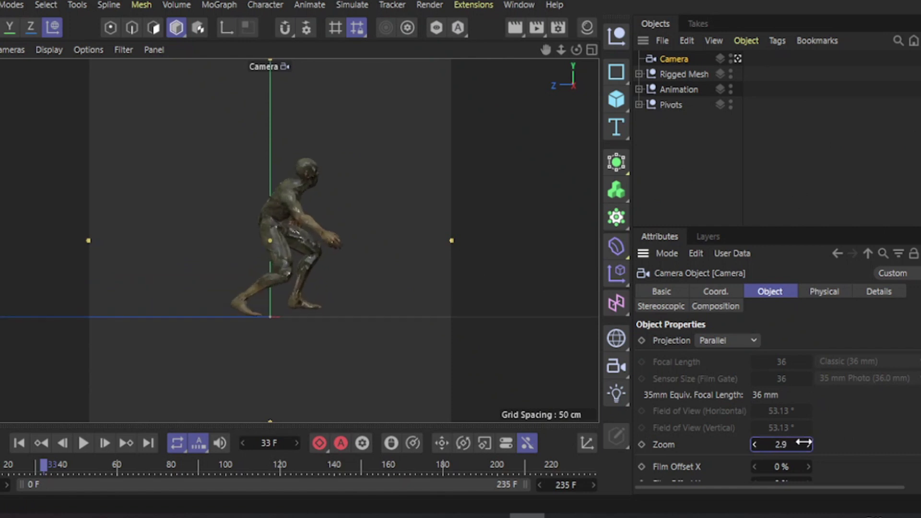
pyautogui.click(793, 445)
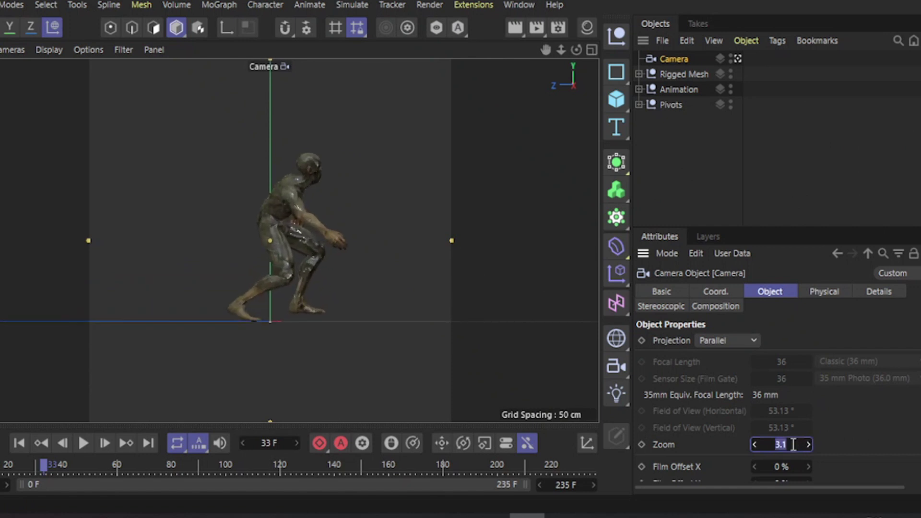
pyautogui.write('4')
pyautogui.press('Return')
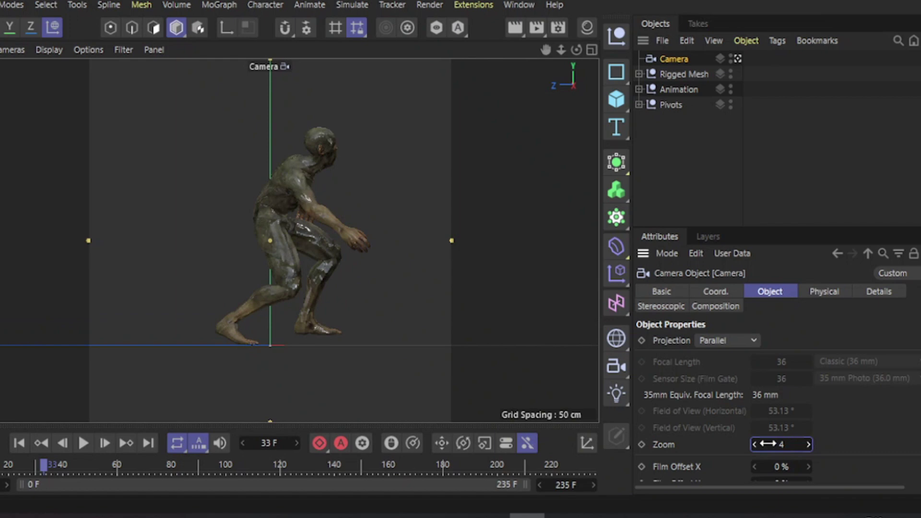
pyautogui.moveTo(41, 466)
pyautogui.mouseDown()
pyautogui.moveTo(36, 485)
pyautogui.moveTo(90, 482)
pyautogui.mouseUp()
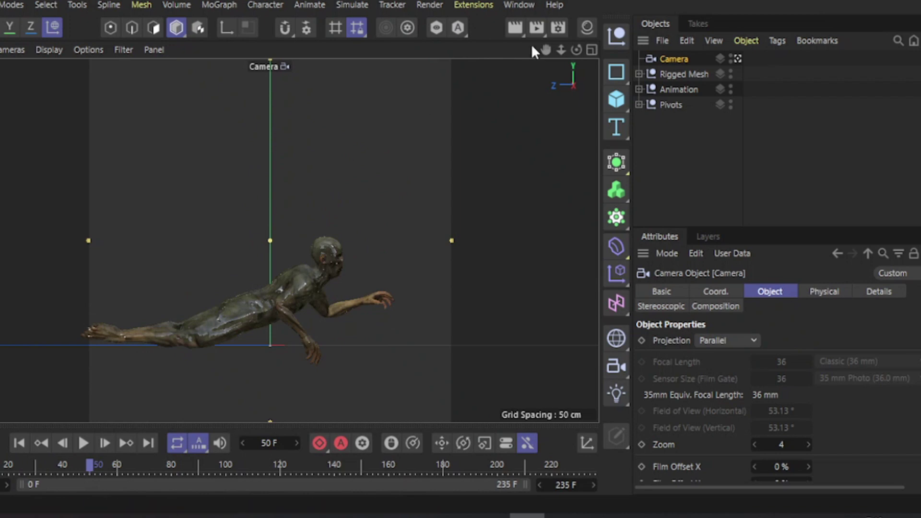
# Step: Render frame 50, then try a 500×500 output size and undo it back to 256×256
pyautogui.click(535, 26)
pyautogui.click(557, 25)
pyautogui.click(662, 88)
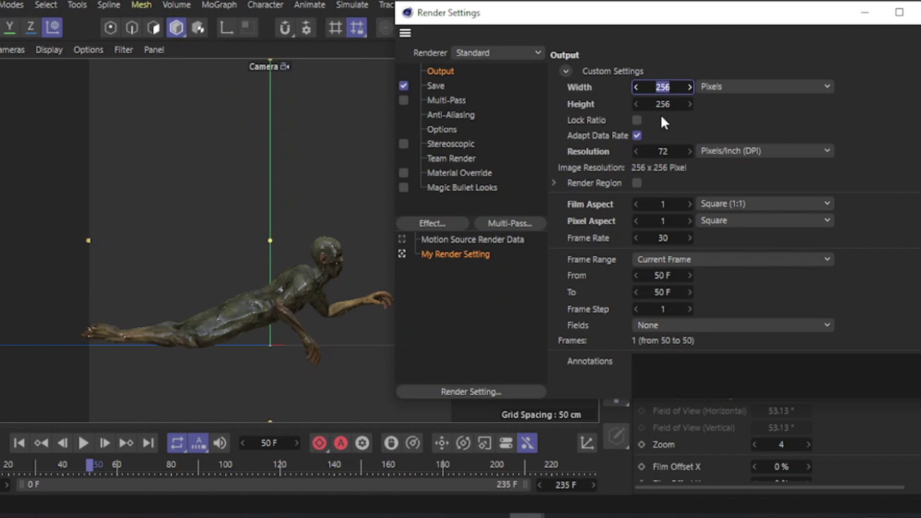
pyautogui.write('500')
pyautogui.press('Tab')
pyautogui.write('0')
pyautogui.press('Return')
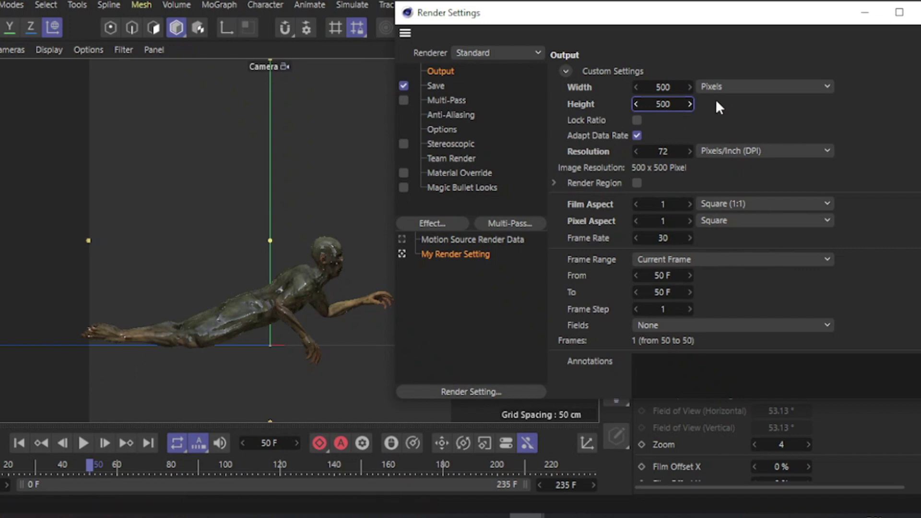
pyautogui.hotkey('ctrl', 'z')
pyautogui.hotkey('ctrl', 'z')
# Step: Lower the camera Zoom to 3.4 and scrub forward to check the framing
pyautogui.click(920, 12)
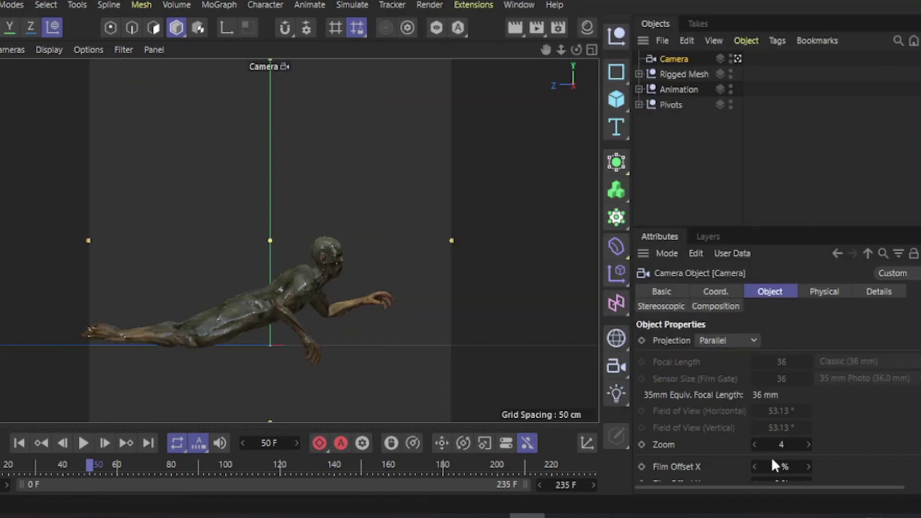
pyautogui.moveTo(780, 445); pyautogui.dragTo(775, 444)
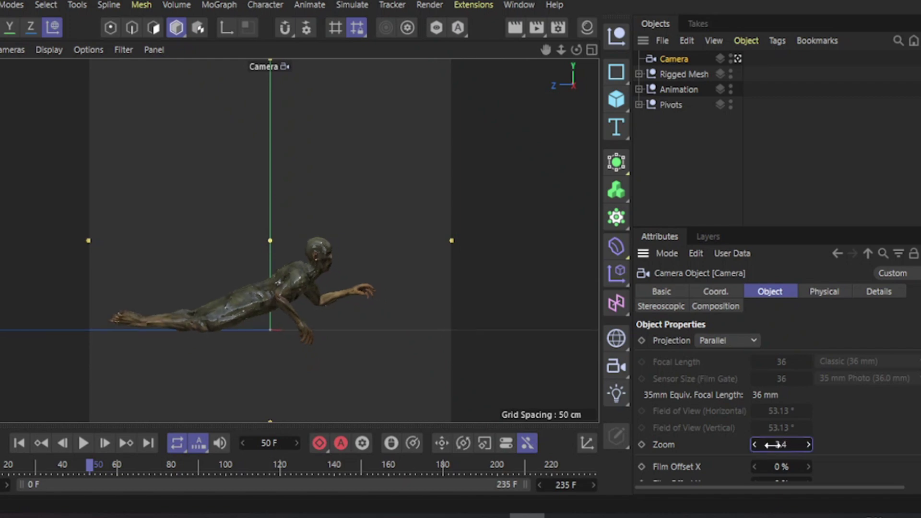
pyautogui.click(774, 445)
pyautogui.press('Return')
pyautogui.moveTo(85, 461); pyautogui.dragTo(417, 439)
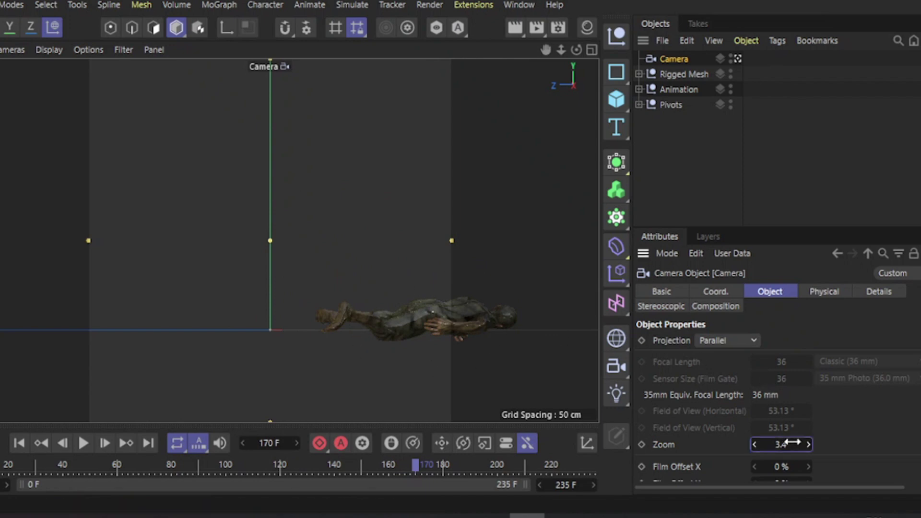
# Step: Reduce the camera Zoom to 2 and confirm the zombie stays framed throughout
pyautogui.moveTo(792, 444); pyautogui.dragTo(784, 443)
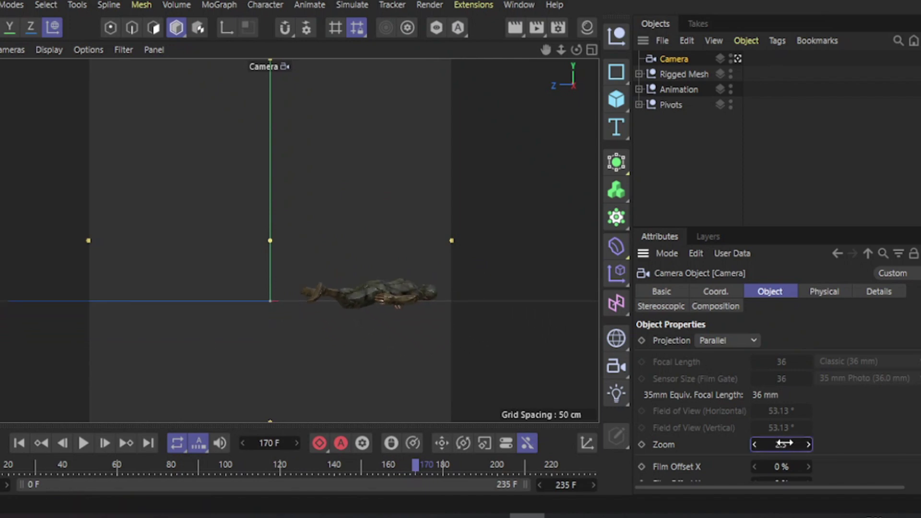
pyautogui.doubleClick(783, 444)
pyautogui.write('2')
pyautogui.press('Return')
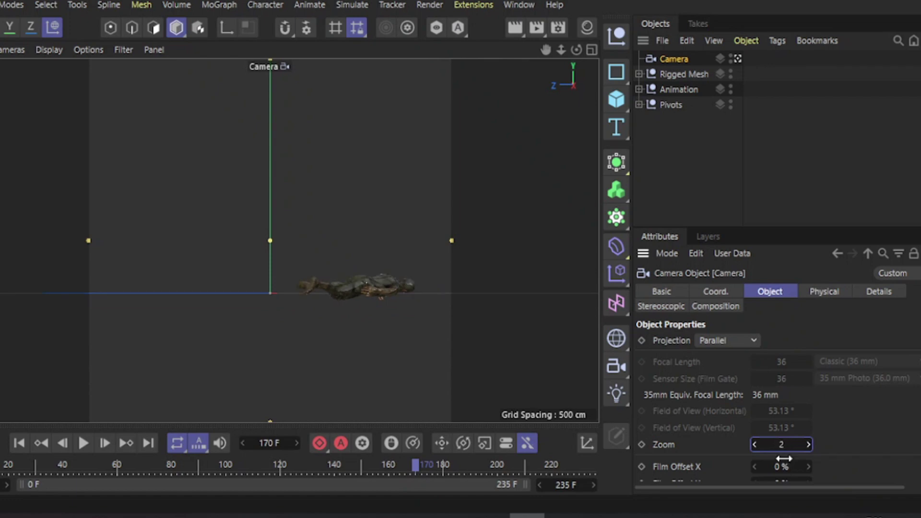
pyautogui.moveTo(417, 467); pyautogui.dragTo(604, 469)
# Step: Render frame 0, dock the Picture Viewer as a tab beside View, and pan the render
pyautogui.click(20, 442)
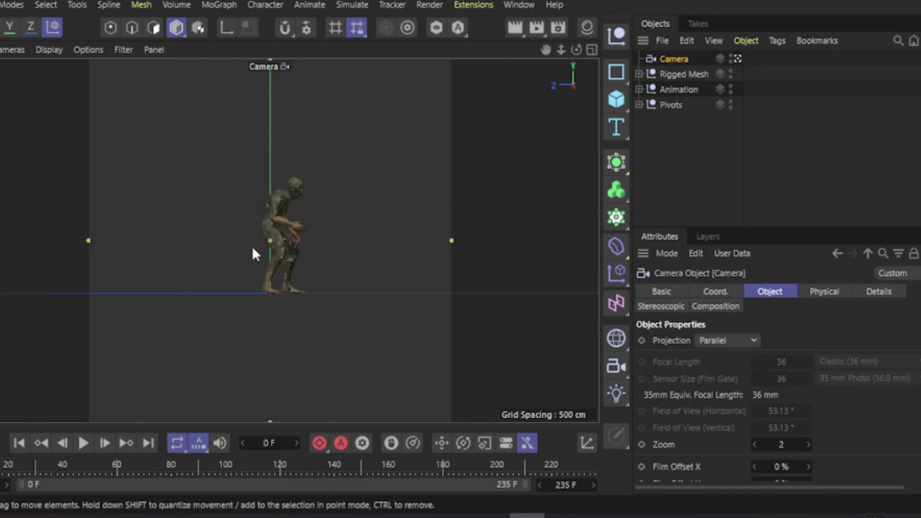
pyautogui.click(536, 23)
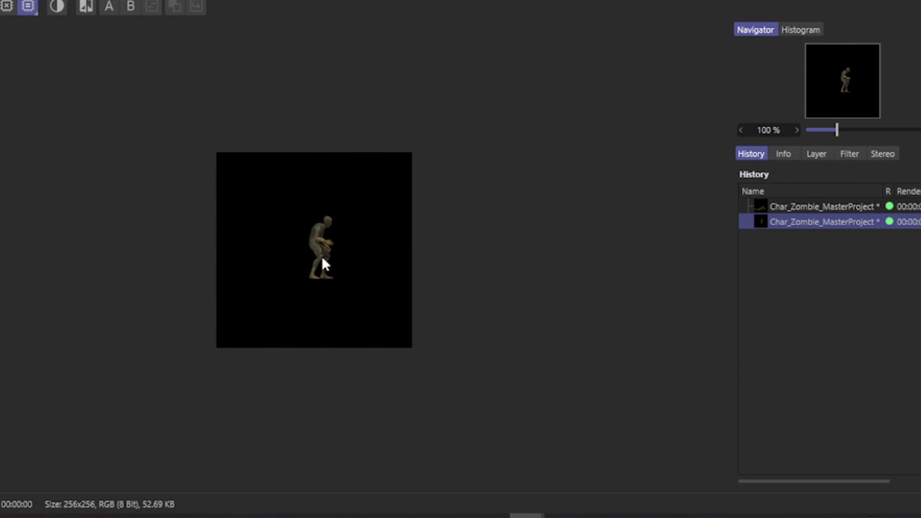
pyautogui.scroll(3, 322, 264)
pyautogui.scroll(-3, 323, 258)
pyautogui.scroll(3, 323, 258)
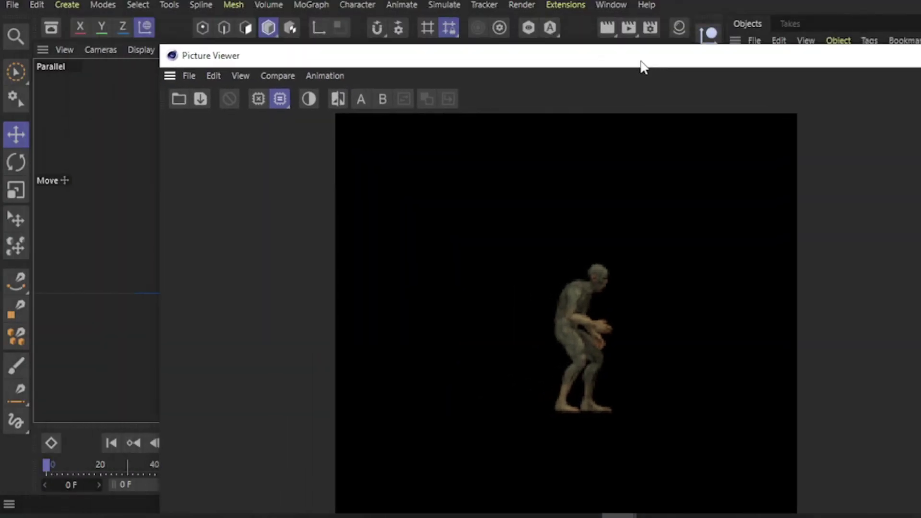
pyautogui.moveTo(170, 76); pyautogui.dragTo(43, 52)
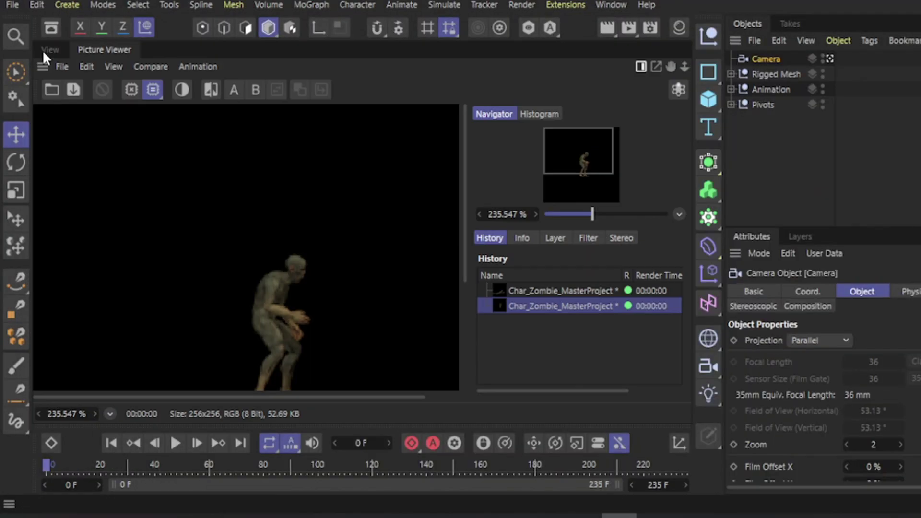
pyautogui.click(45, 50)
pyautogui.click(97, 48)
pyautogui.click(55, 48)
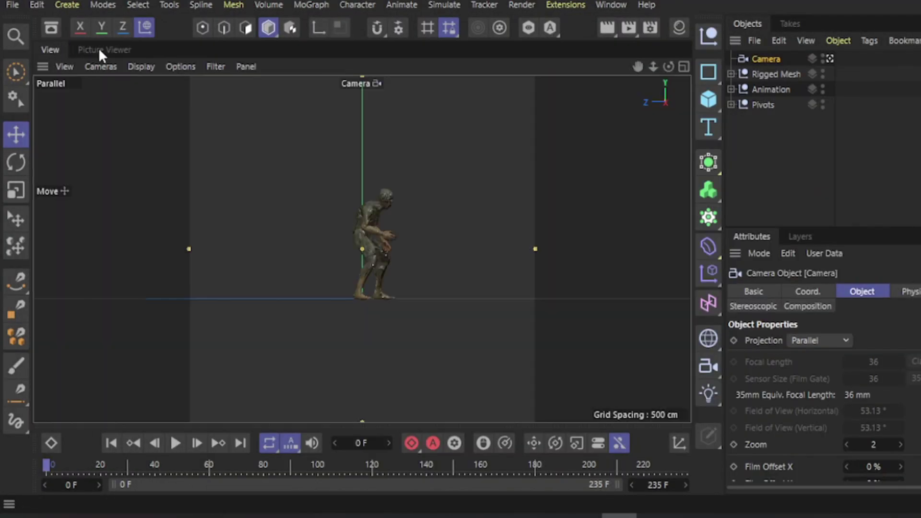
pyautogui.click(98, 48)
pyautogui.moveTo(244, 237); pyautogui.dragTo(205, 170)
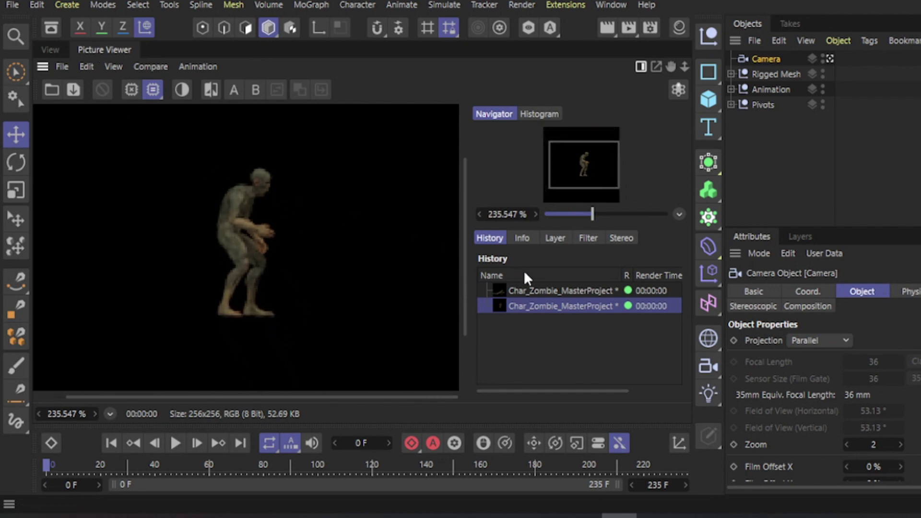
# Step: Save the newest history render as a PNG image into the Char_Zombie folder
pyautogui.rightClick(527, 304)
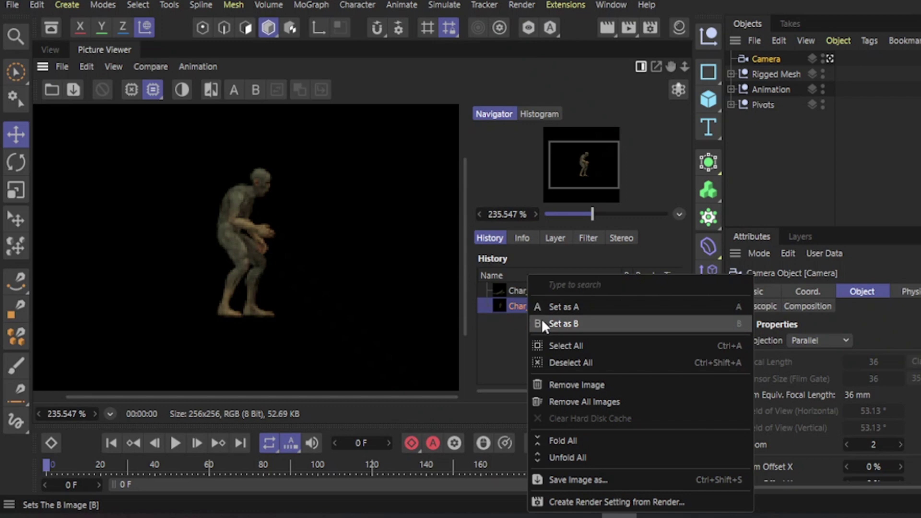
pyautogui.click(563, 475)
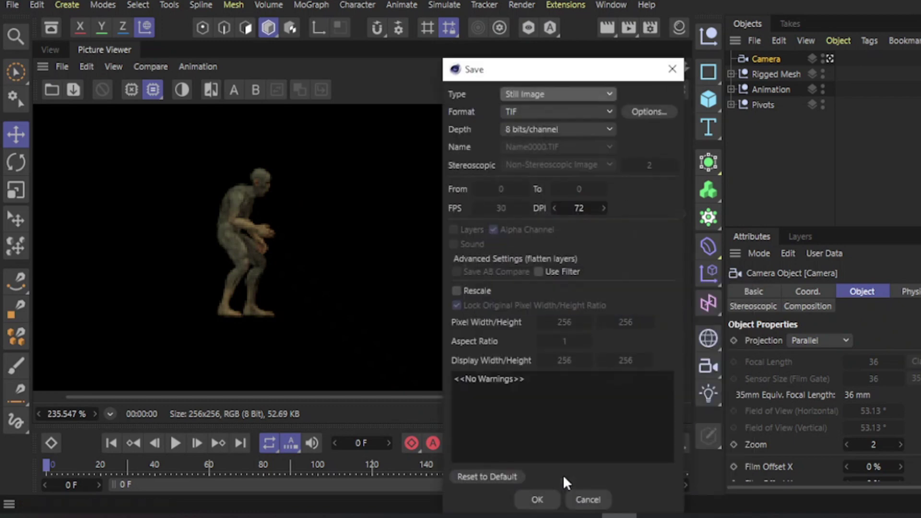
pyautogui.click(548, 112)
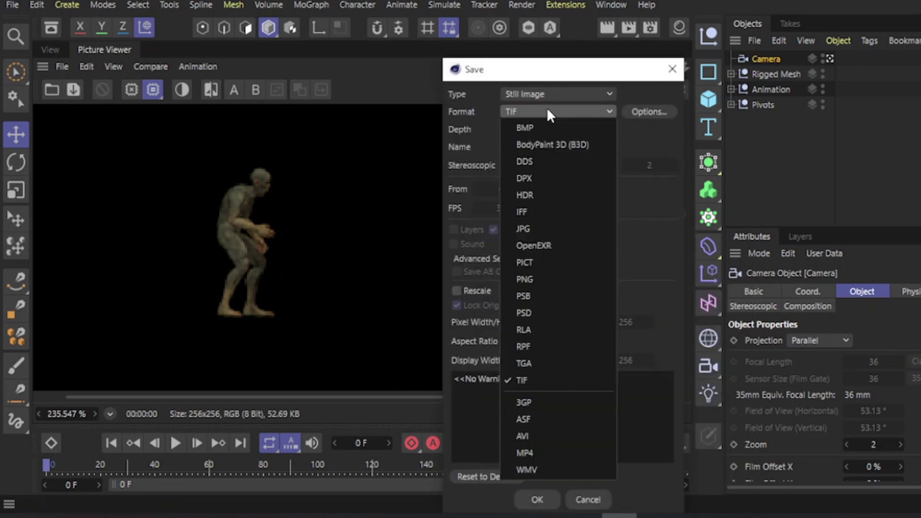
pyautogui.click(528, 278)
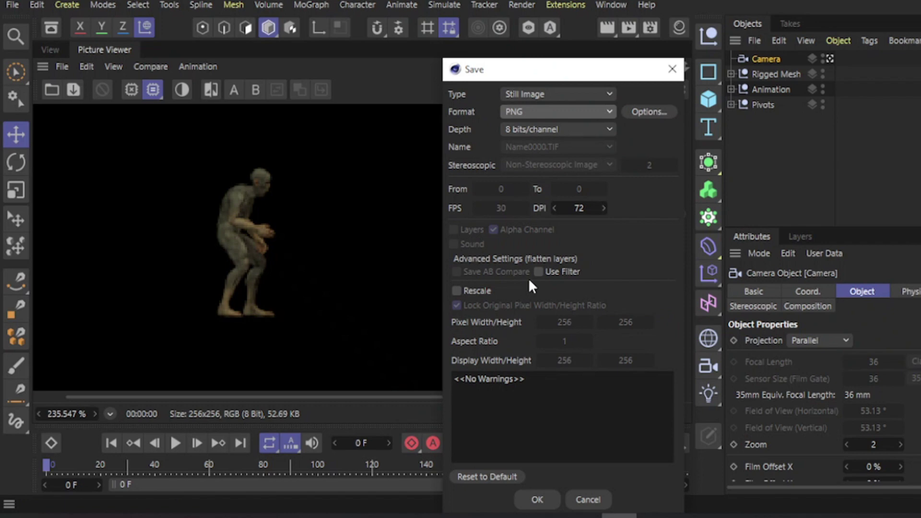
pyautogui.click(536, 499)
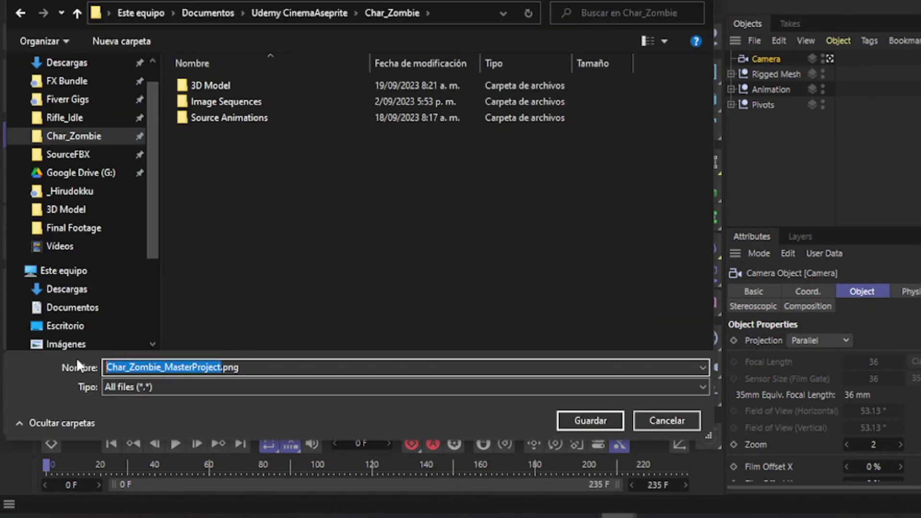
pyautogui.write('zombieStudy')
pyautogui.press('Return')
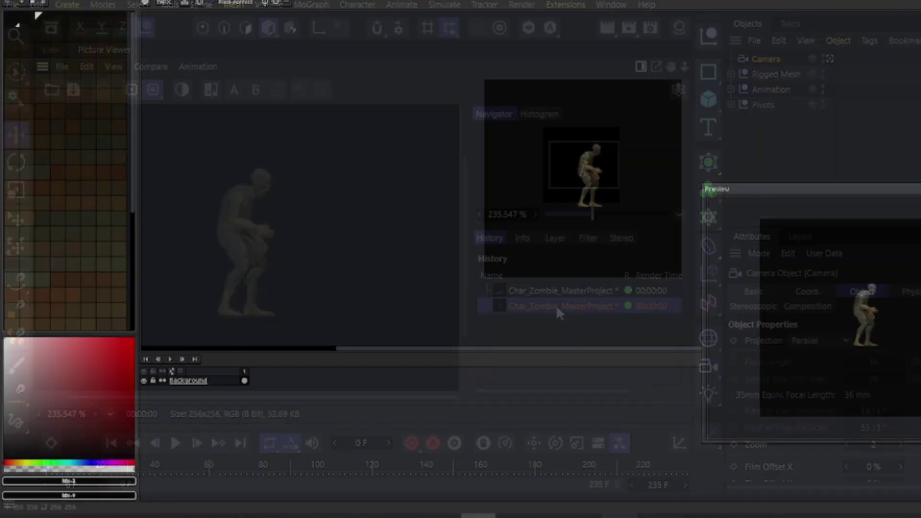
pyautogui.scroll(1, 593, 201)
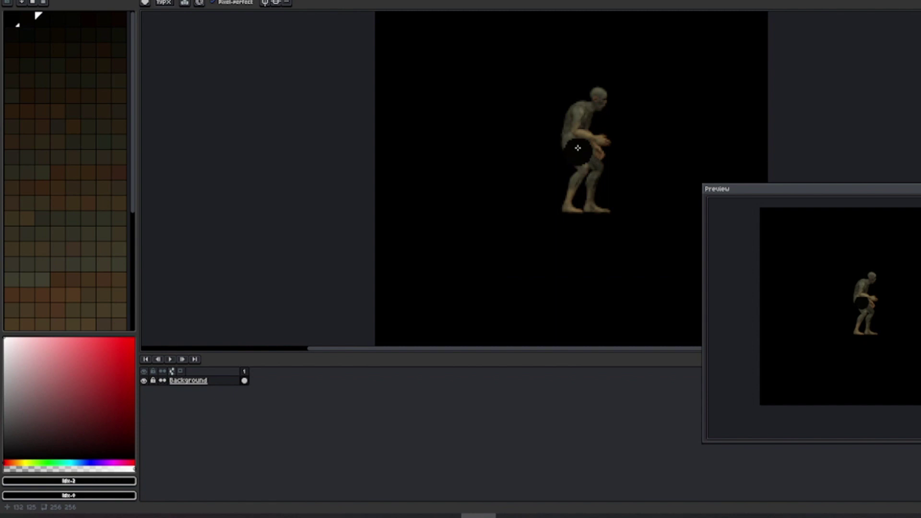
# Step: Draw a Rectangular Marquee around the roughly 47×84-pixel zombie figure
pyautogui.press('m')
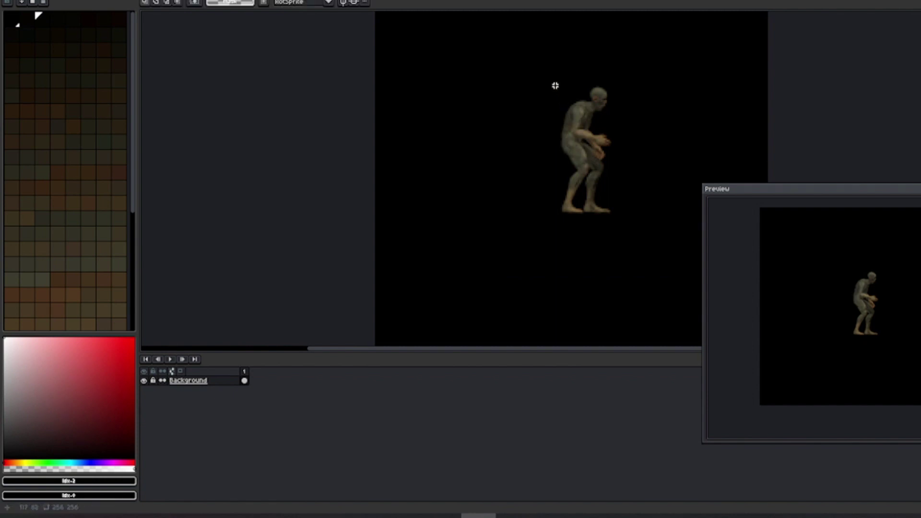
pyautogui.moveTo(555, 86); pyautogui.dragTo(627, 219)
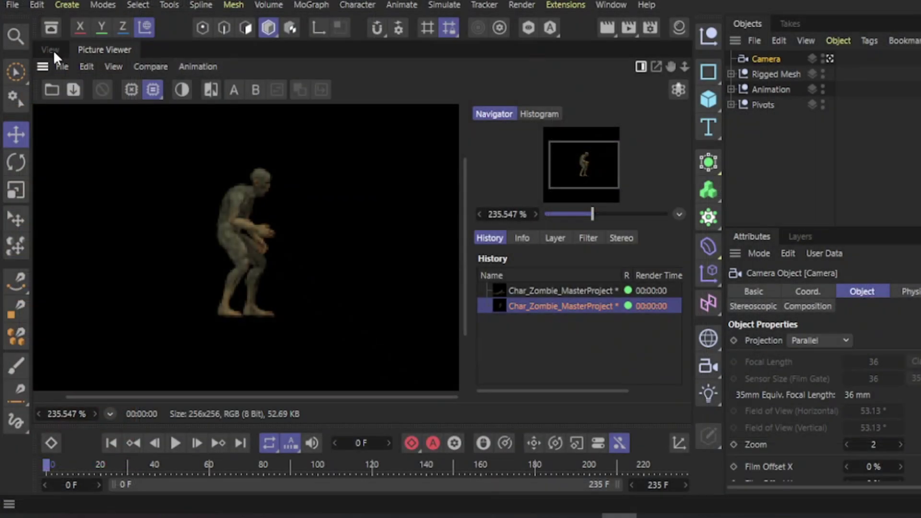
# Step: Set the render output Width and Height to 512 pixels
pyautogui.click(54, 49)
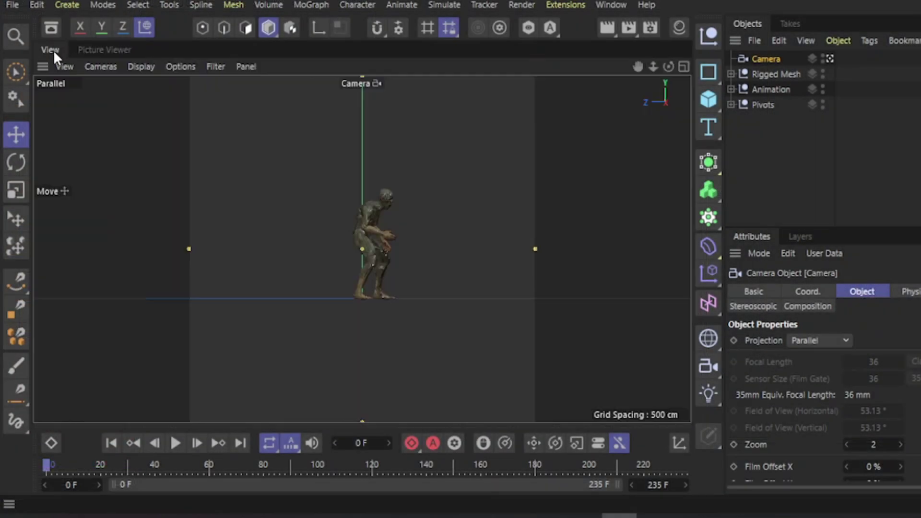
pyautogui.click(652, 27)
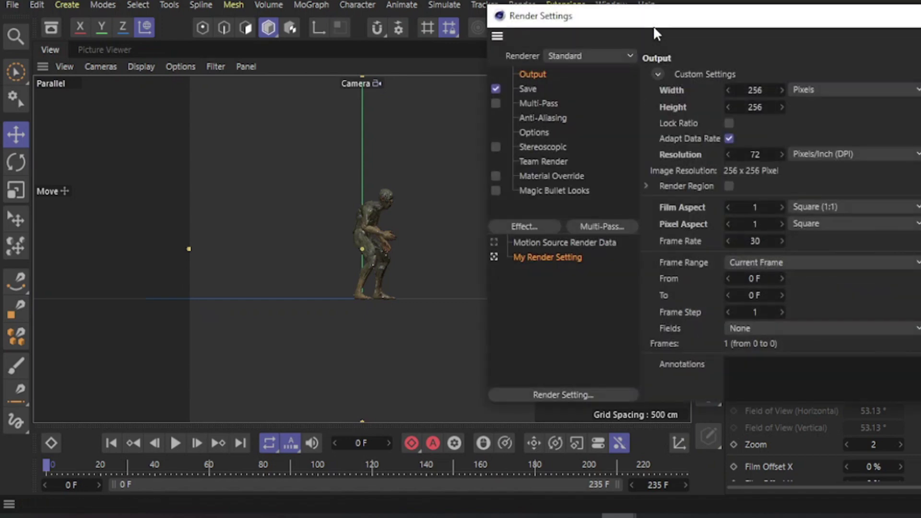
pyautogui.click(754, 89)
pyautogui.write('512')
pyautogui.press('Tab')
pyautogui.write('512')
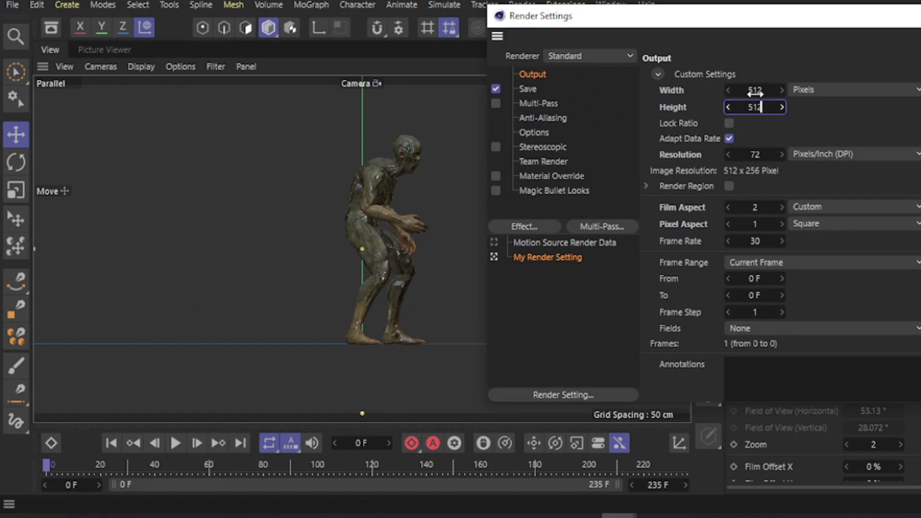
pyautogui.press('Return')
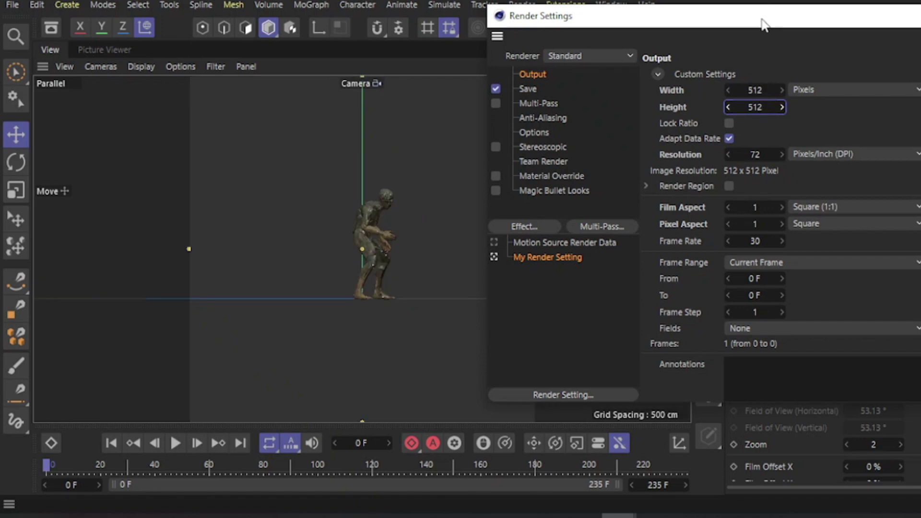
# Step: Render the zombie at 512×512 to the Picture Viewer and inspect the head
pyautogui.moveTo(764, 24); pyautogui.dragTo(778, 116)
pyautogui.click(629, 25)
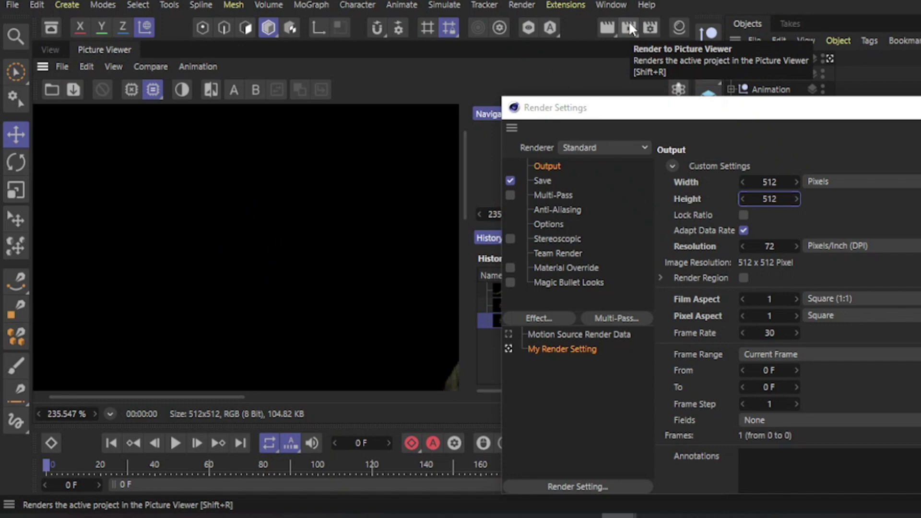
pyautogui.moveTo(586, 108); pyautogui.dragTo(763, 119)
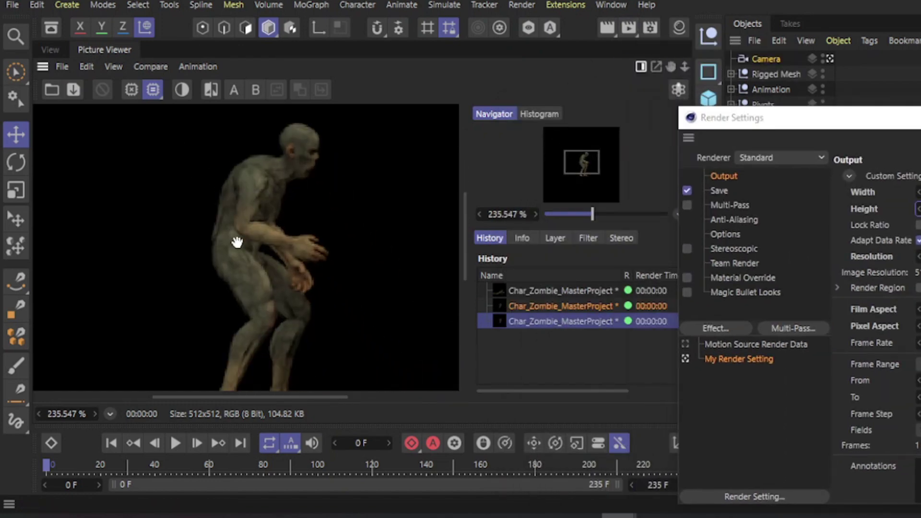
pyautogui.moveTo(235, 185); pyautogui.dragTo(225, 220)
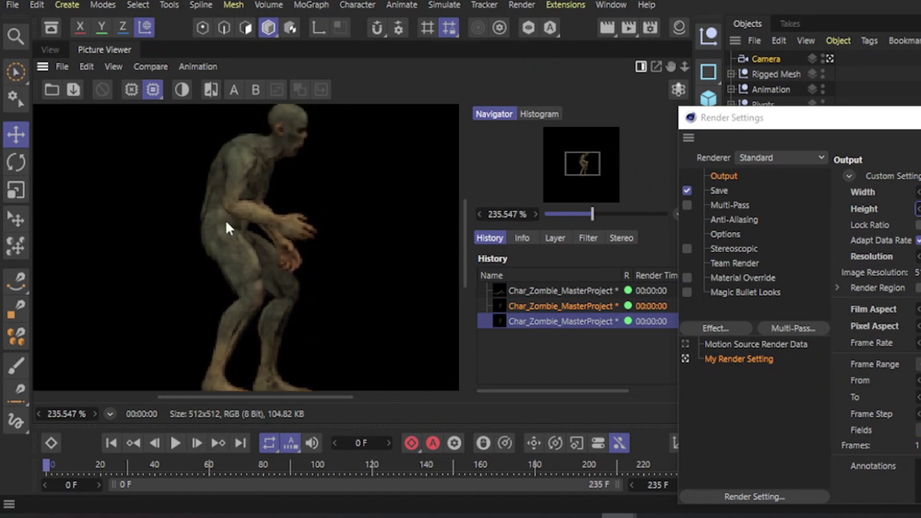
pyautogui.scroll(-3, 225, 224)
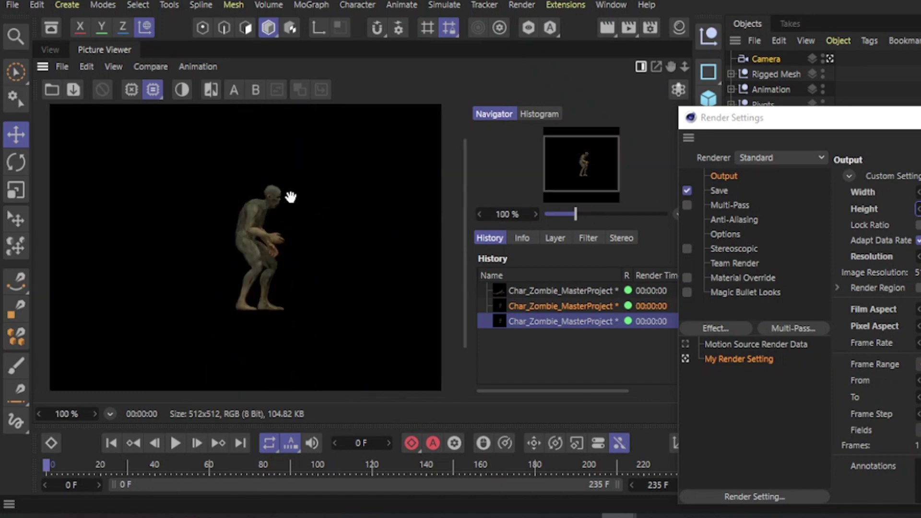
pyautogui.moveTo(727, 118); pyautogui.dragTo(702, 142)
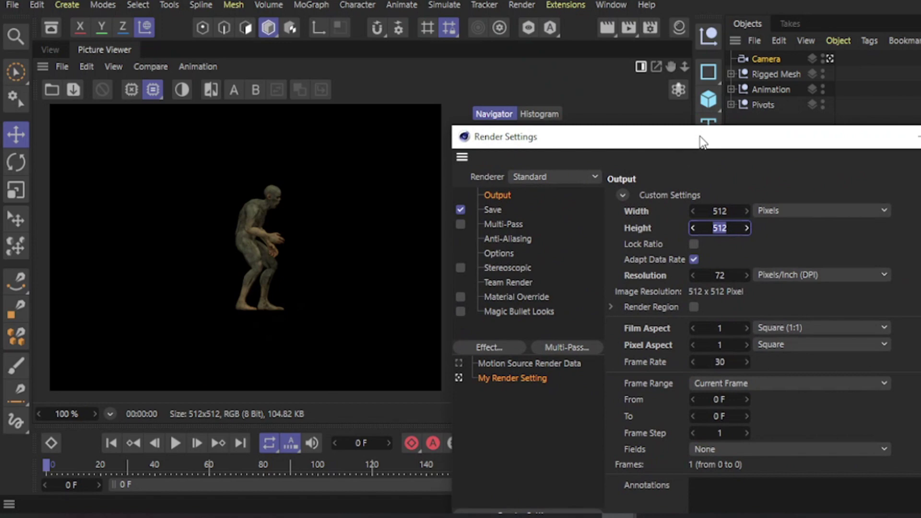
pyautogui.hotkey('ctrl', 'b')
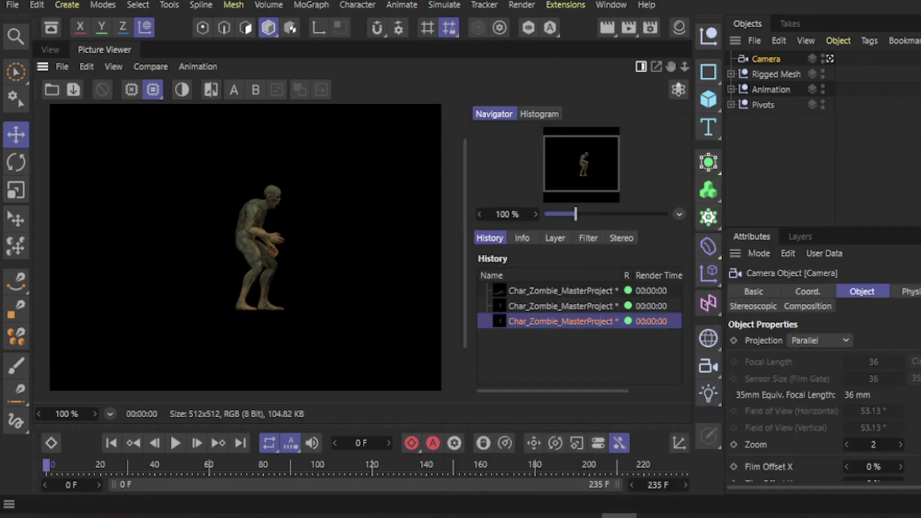
# Step: Scrub the animation and dock Render Settings into the layout, showing the Save page
pyautogui.click(50, 50)
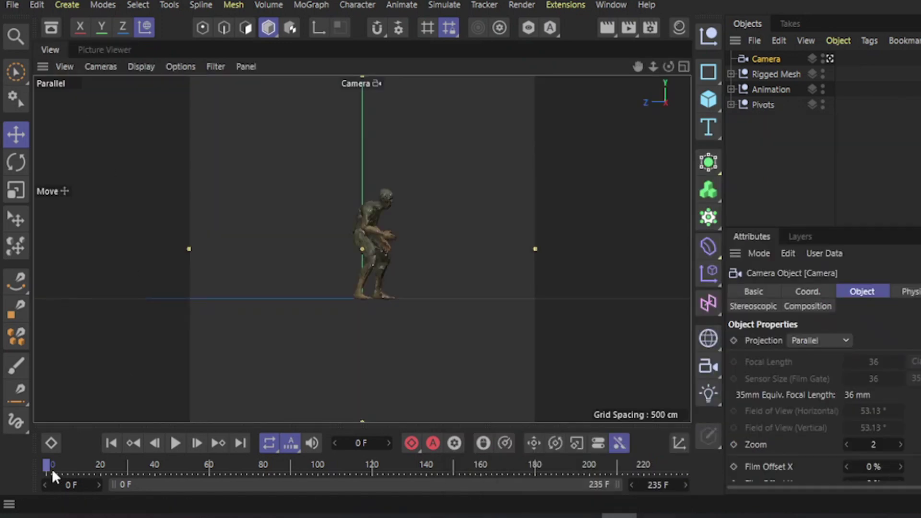
pyautogui.moveTo(52, 468)
pyautogui.mouseDown()
pyautogui.moveTo(262, 485)
pyautogui.moveTo(682, 488)
pyautogui.moveTo(622, 476)
pyautogui.mouseUp()
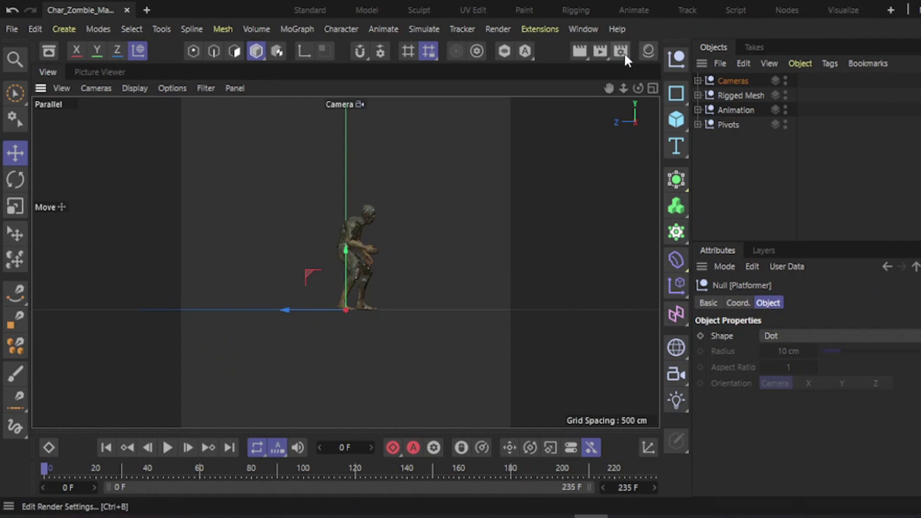
pyautogui.click(621, 52)
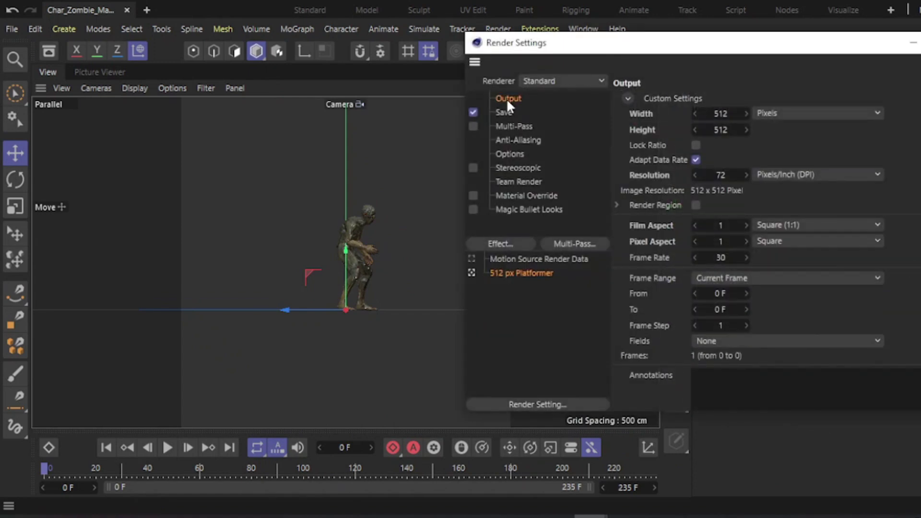
pyautogui.click(504, 112)
pyautogui.moveTo(853, 42); pyautogui.dragTo(833, 51)
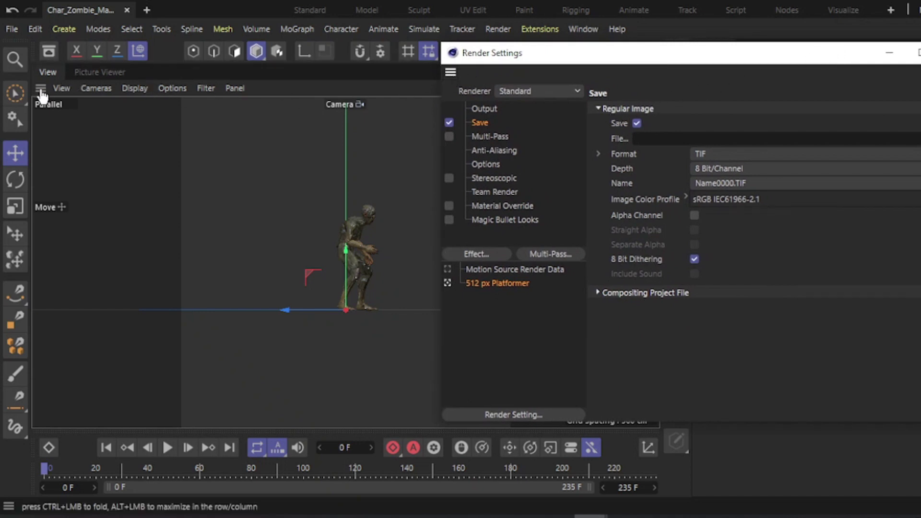
pyautogui.moveTo(44, 86); pyautogui.dragTo(41, 91)
pyautogui.click(164, 72)
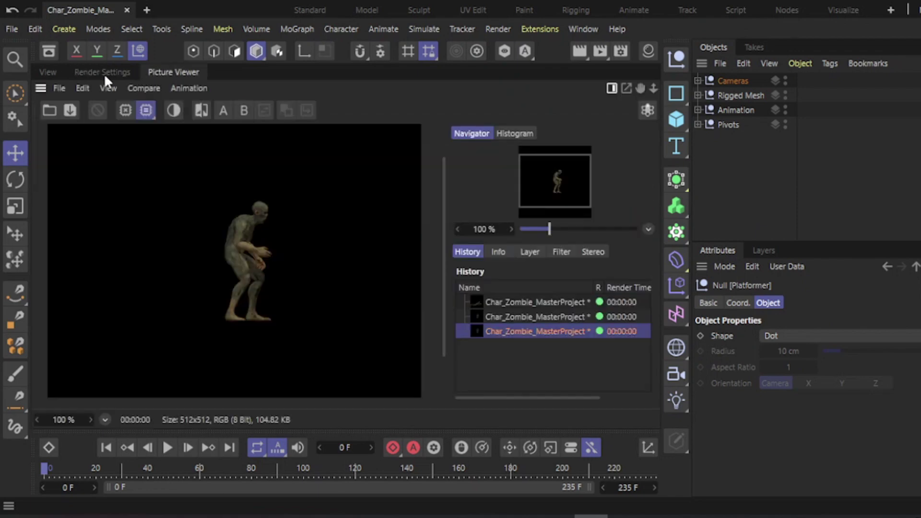
pyautogui.click(102, 72)
pyautogui.click(45, 72)
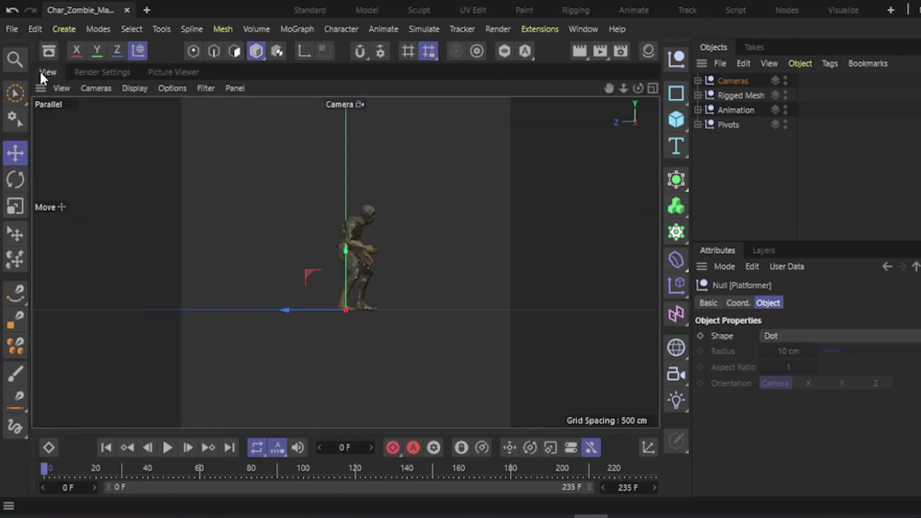
pyautogui.click(86, 70)
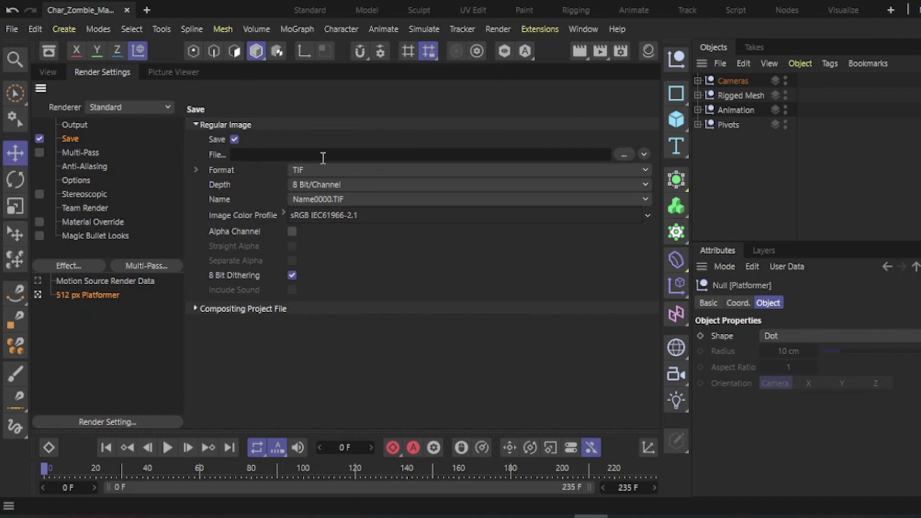
# Step: Save renders to the Full Sequence folder as PNG with an alpha channel
pyautogui.click(625, 155)
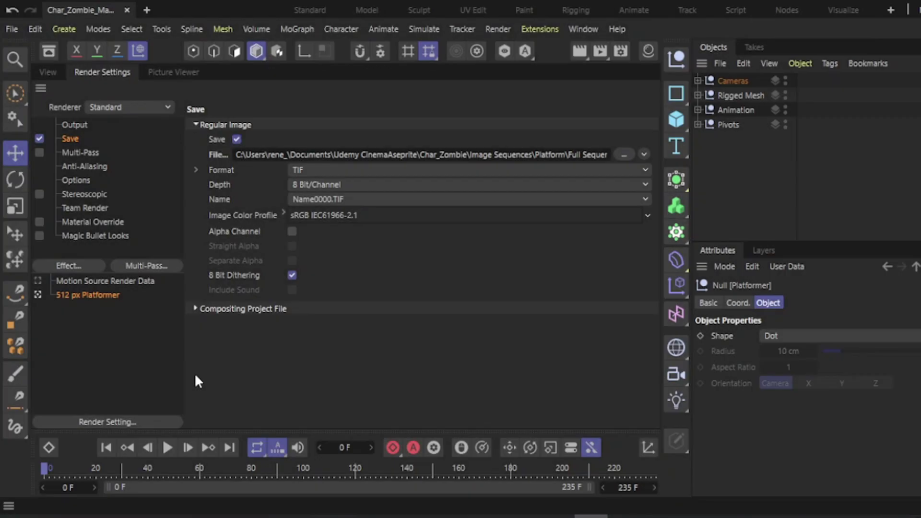
pyautogui.moveTo(425, 155); pyautogui.dragTo(621, 153)
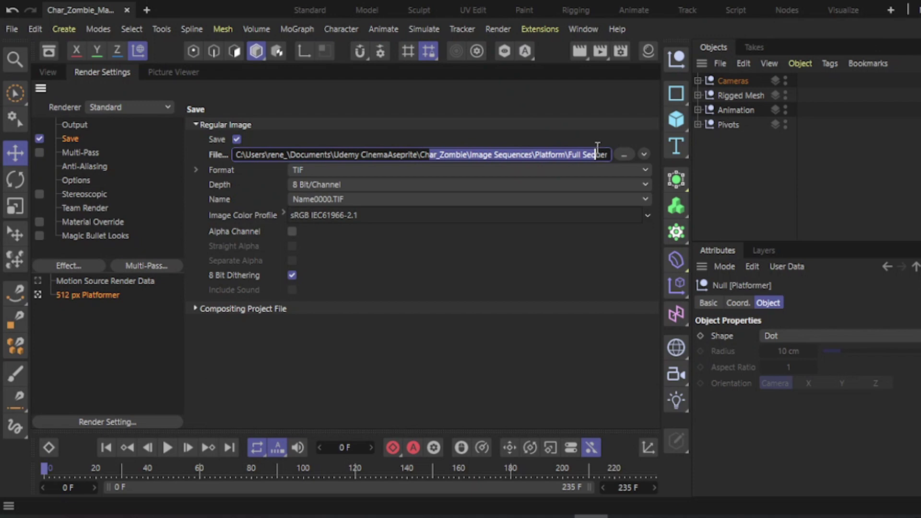
pyautogui.click(610, 154)
pyautogui.click(581, 169)
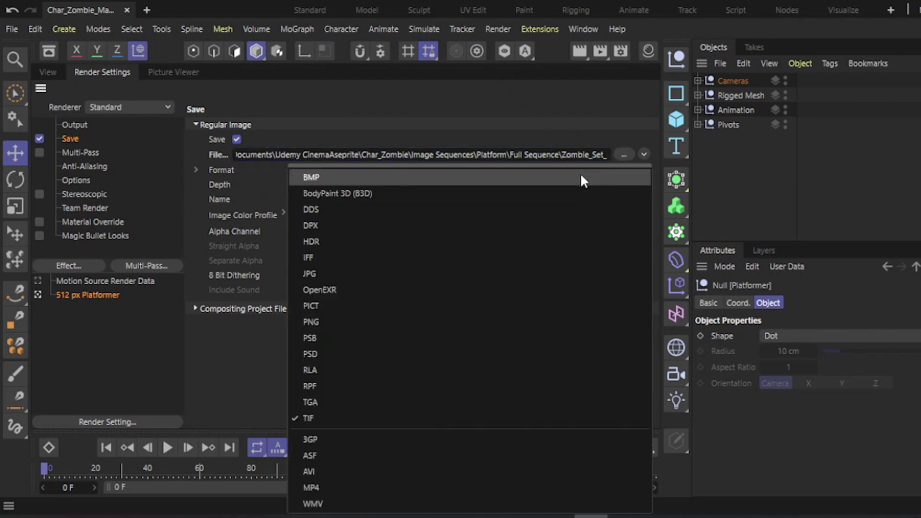
pyautogui.click(480, 322)
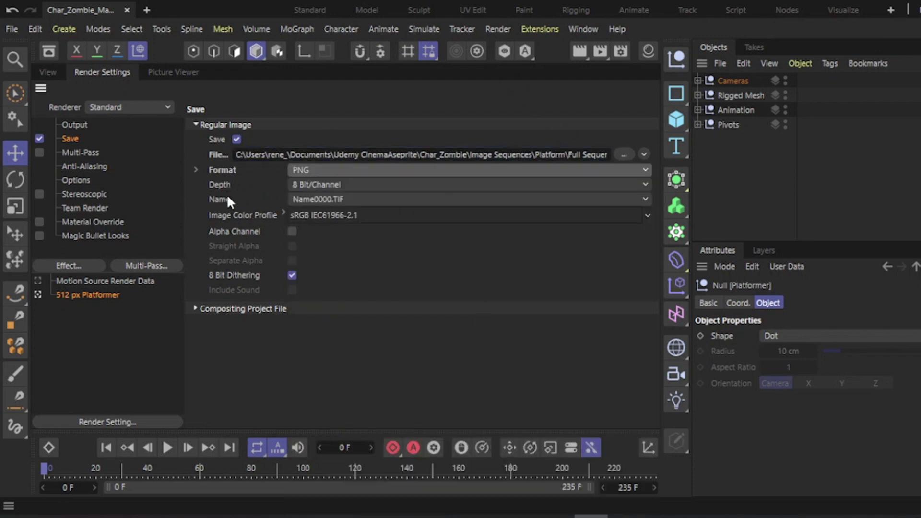
pyautogui.click(292, 232)
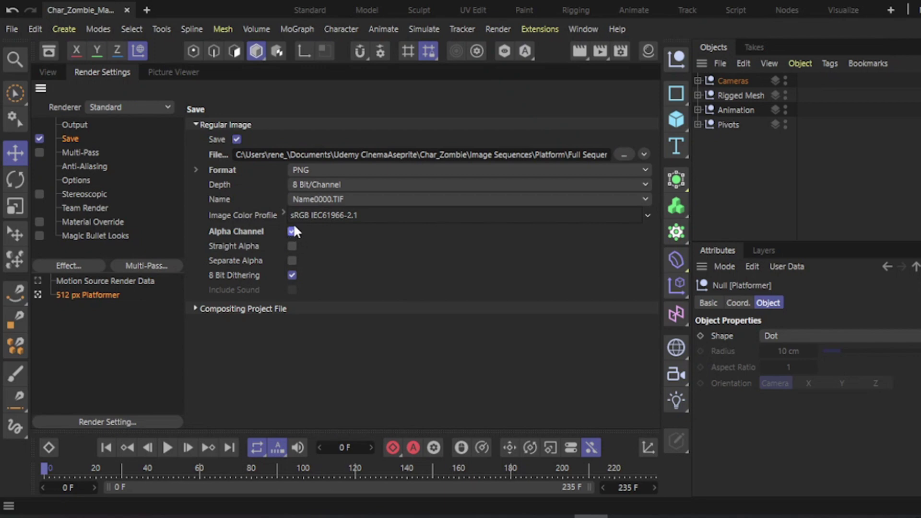
# Step: Set the output Frame Range to Preview Range (frames 0–235) and rewind to frame 0
pyautogui.click(67, 125)
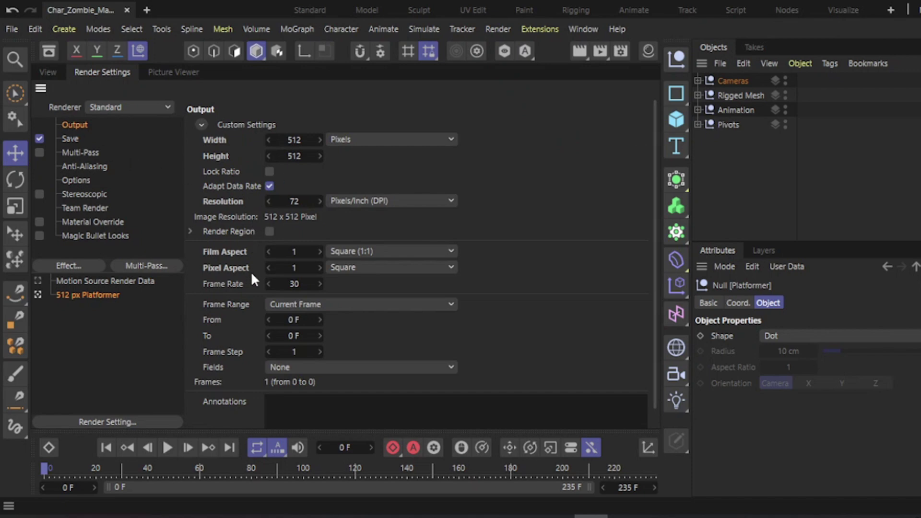
pyautogui.click(289, 303)
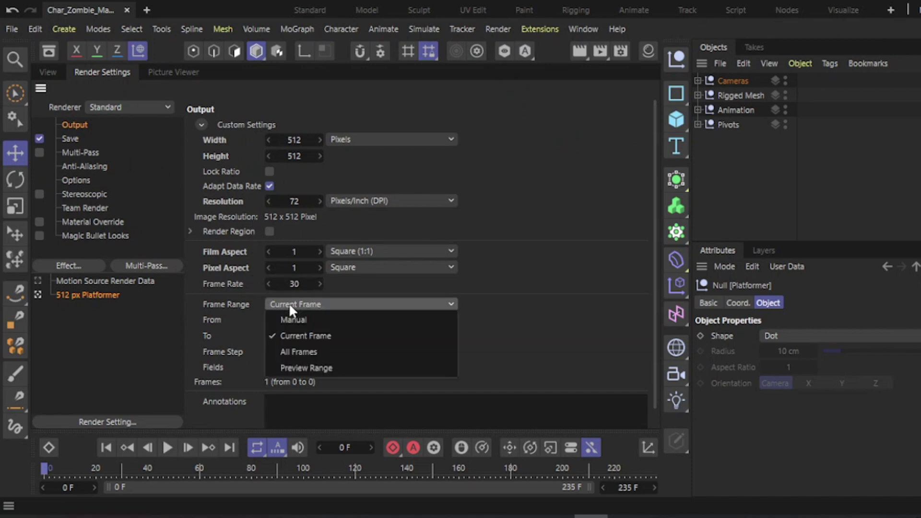
pyautogui.click(281, 365)
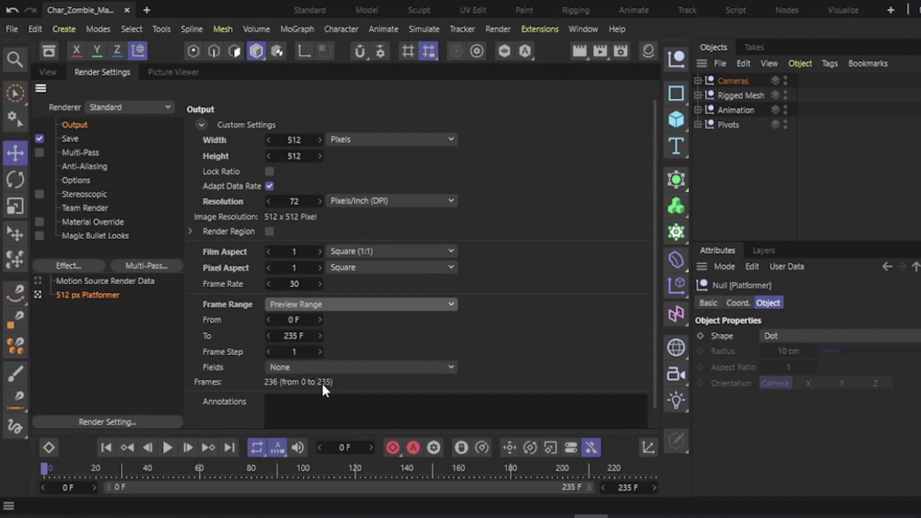
pyautogui.click(172, 470)
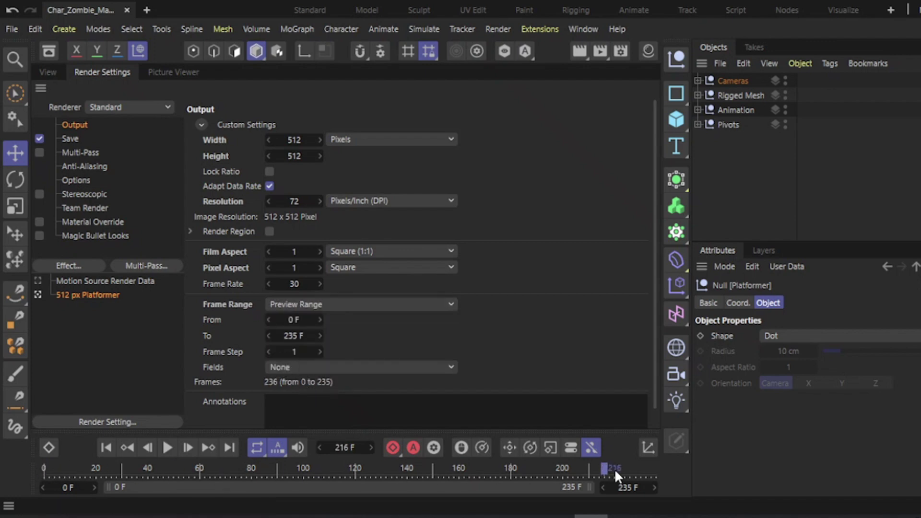
pyautogui.moveTo(614, 469); pyautogui.dragTo(42, 475)
# Step: Try the None and Best anti-aliasing modes, then settle on Geometry
pyautogui.click(85, 166)
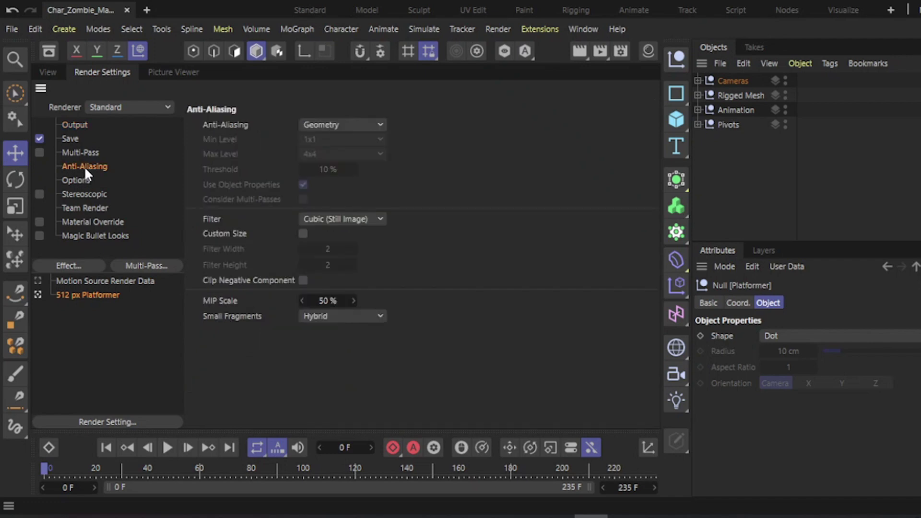
pyautogui.click(323, 125)
pyautogui.click(355, 141)
pyautogui.click(324, 126)
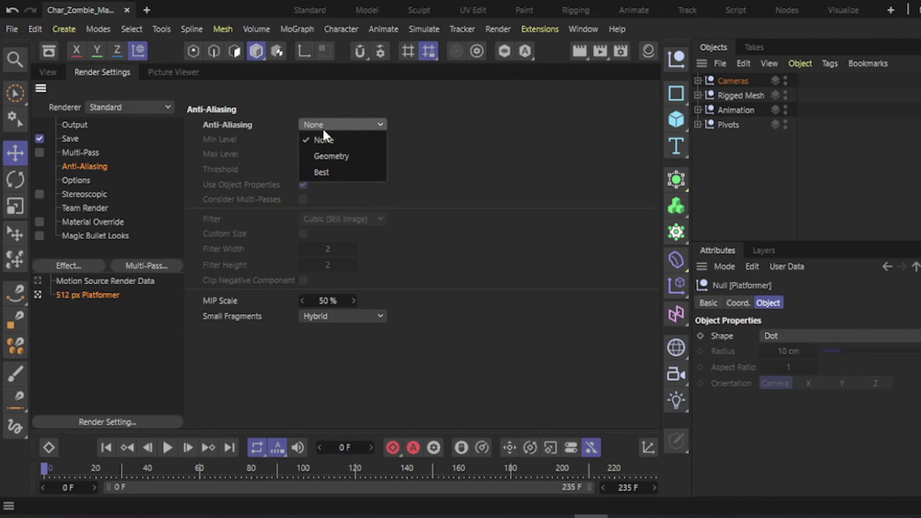
pyautogui.click(319, 172)
pyautogui.click(339, 125)
pyautogui.click(341, 153)
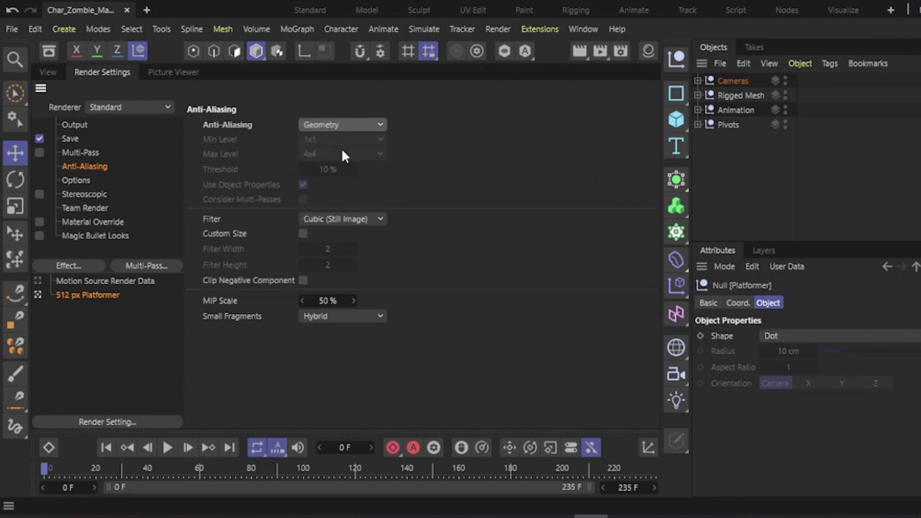
# Step: Enable a custom filter size with width and height of 0.5
pyautogui.click(303, 233)
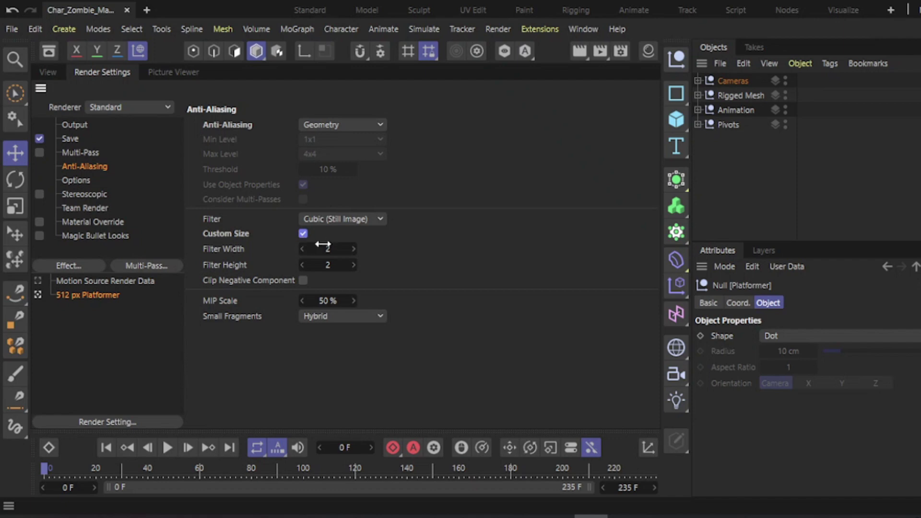
pyautogui.doubleClick(328, 248)
pyautogui.write('0.5')
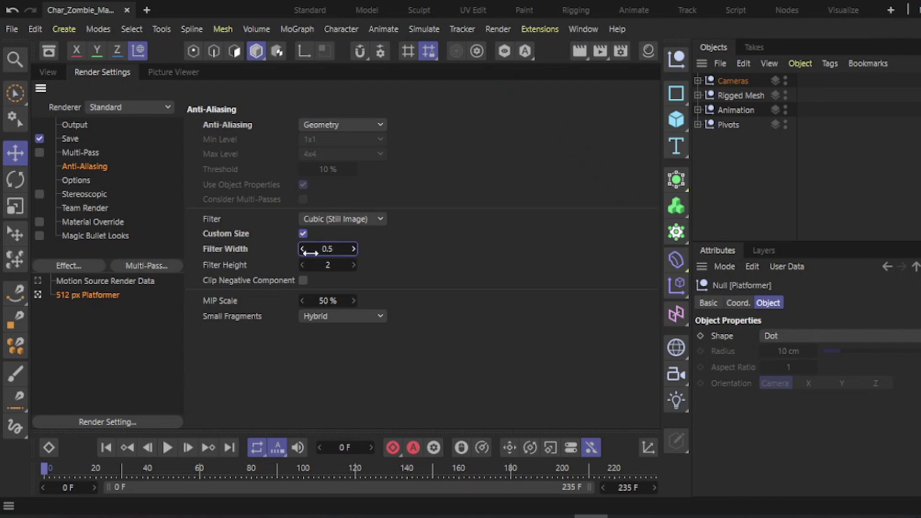
pyautogui.doubleClick(327, 265)
pyautogui.write('4')
pyautogui.press('BackSpace')
pyautogui.write('0.5')
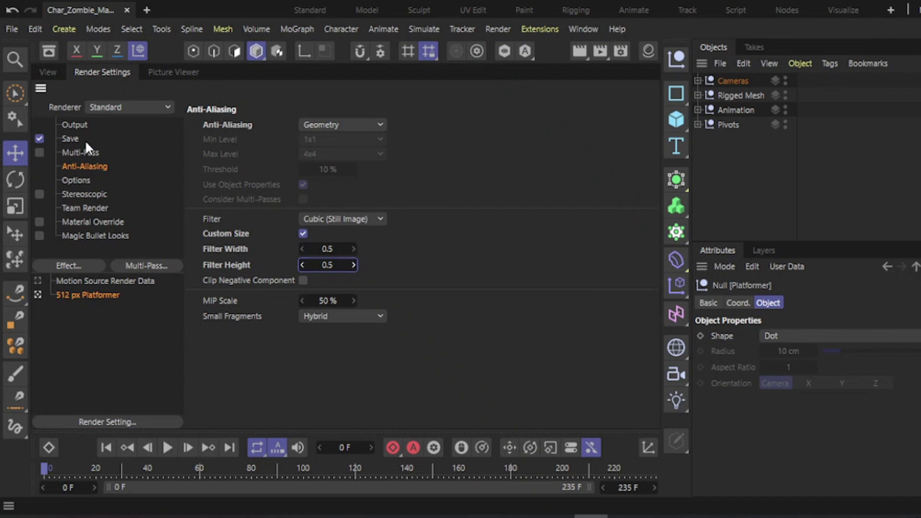
pyautogui.click(75, 179)
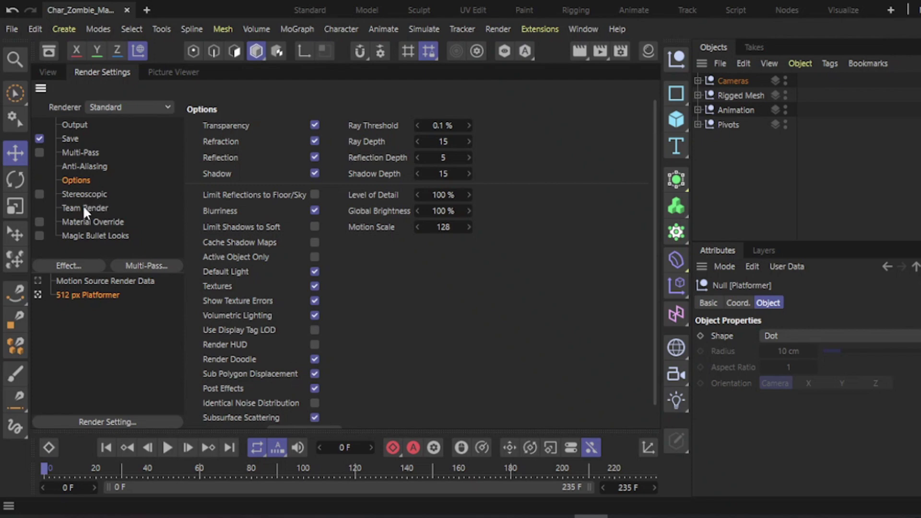
# Step: Return to the camera view, deselect the Platformer null, and test render the zombie
pyautogui.click(57, 74)
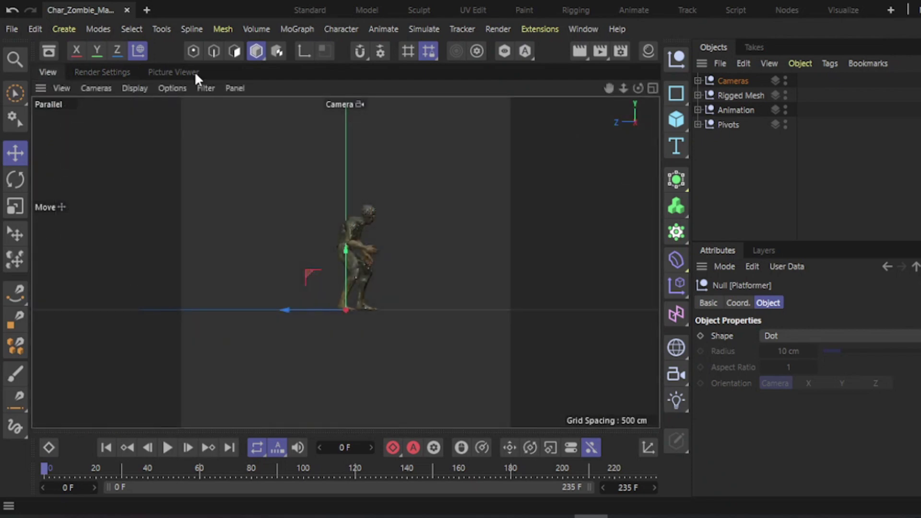
pyautogui.click(753, 169)
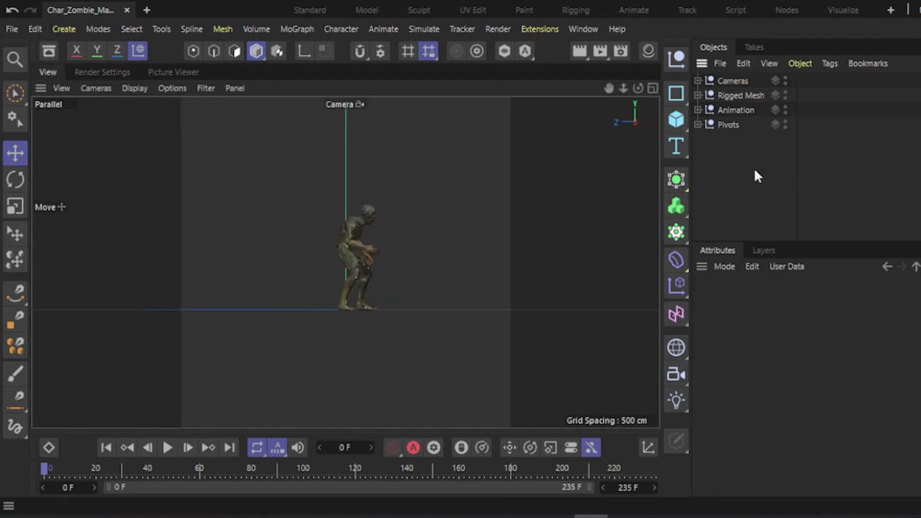
pyautogui.click(587, 47)
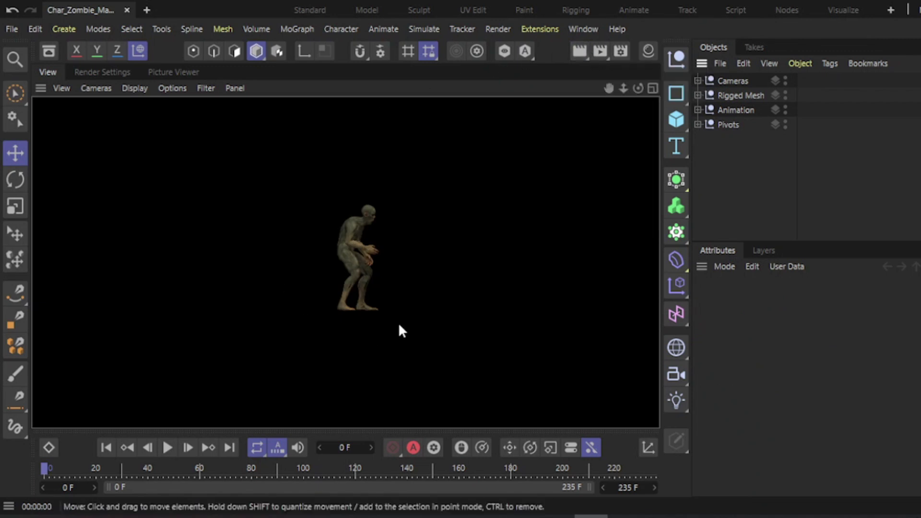
pyautogui.click(726, 164)
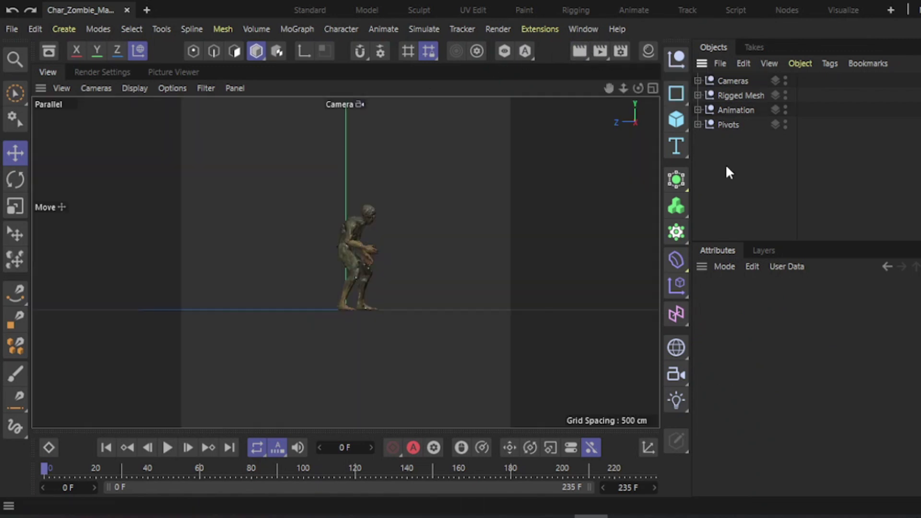
# Step: Add a light above and to the right of the zombie and test render it
pyautogui.click(677, 400)
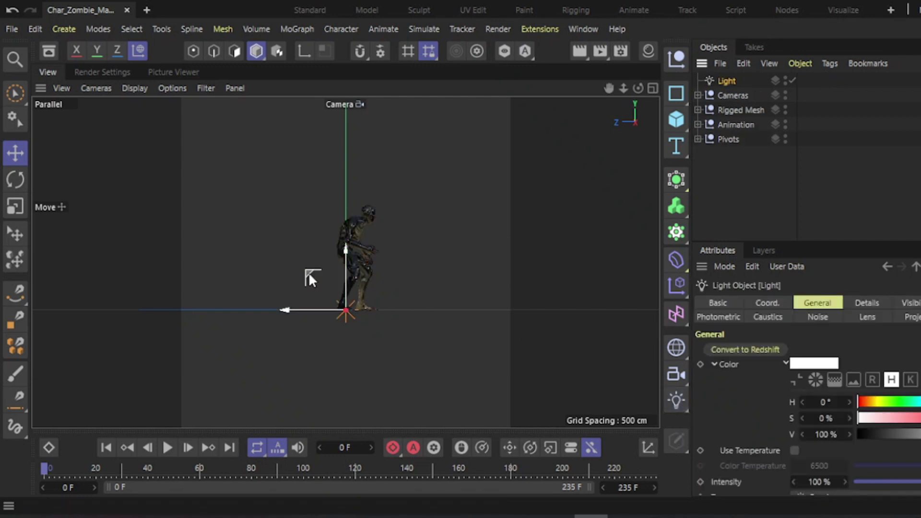
pyautogui.moveTo(308, 272); pyautogui.dragTo(442, 128)
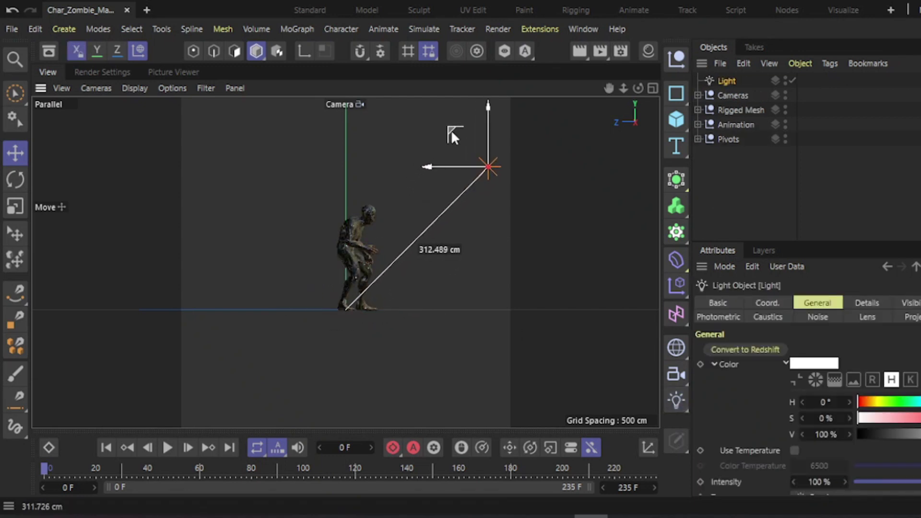
pyautogui.moveTo(442, 127); pyautogui.dragTo(455, 119)
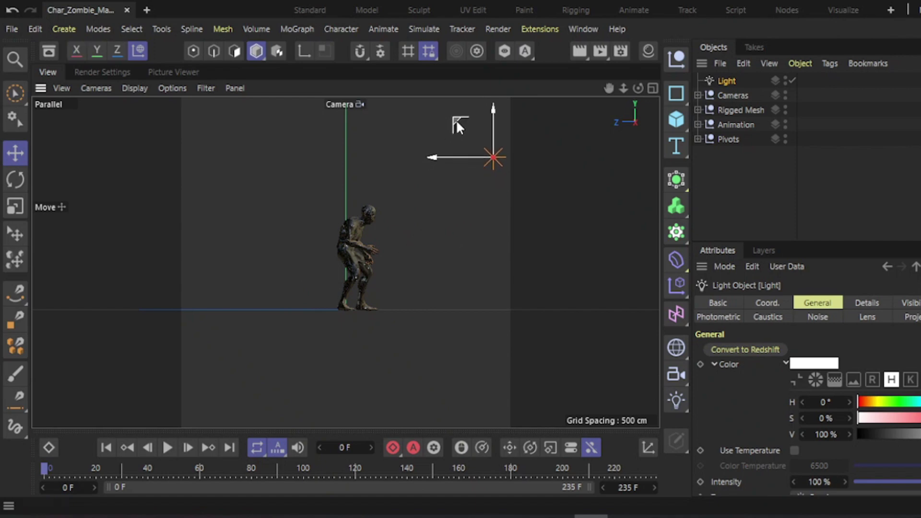
pyautogui.click(579, 51)
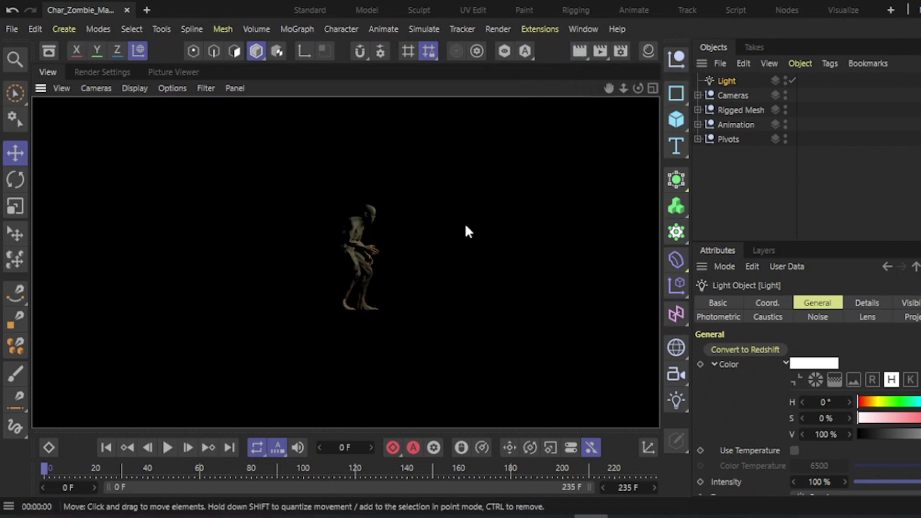
pyautogui.click(727, 81)
# Step: Tint the light warm orange (hue about 25°) and orbit the Default Camera to see the frustum
pyautogui.moveTo(813, 402)
pyautogui.mouseDown()
pyautogui.moveTo(879, 419)
pyautogui.moveTo(819, 401)
pyautogui.mouseUp()
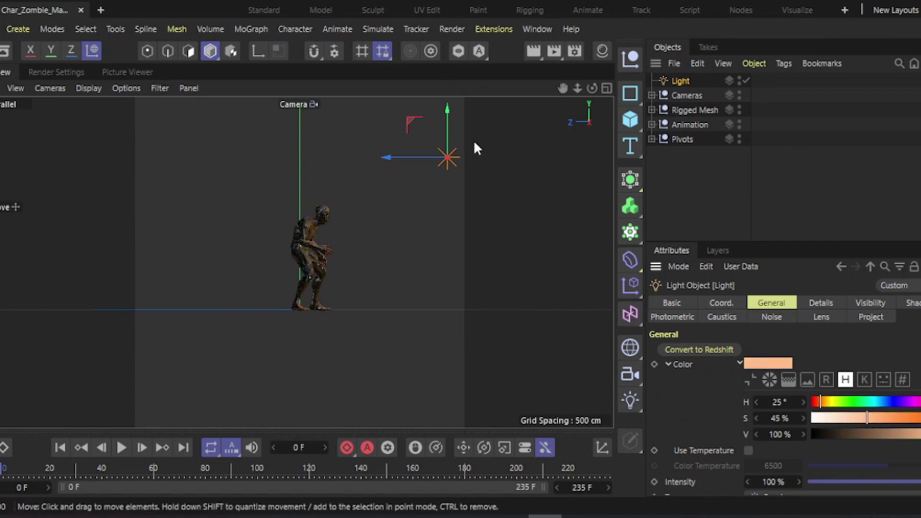
pyautogui.moveTo(475, 142); pyautogui.dragTo(416, 105)
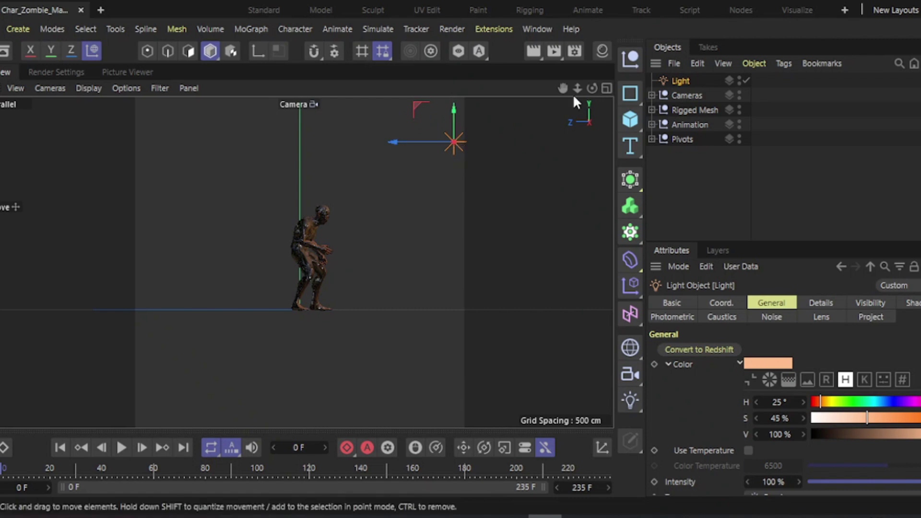
pyautogui.click(652, 95)
pyautogui.click(745, 124)
pyautogui.moveTo(364, 218)
pyautogui.keyDown('alt'); pyautogui.mouseDown()
pyautogui.moveTo(345, 145)
pyautogui.moveTo(437, 151)
pyautogui.mouseUp(); pyautogui.keyUp('alt')
# Step: Duplicate the light and name the pair OrangeLight and BlueLight
pyautogui.hotkey('ctrl', 'c')
pyautogui.hotkey('ctrl', 'v')
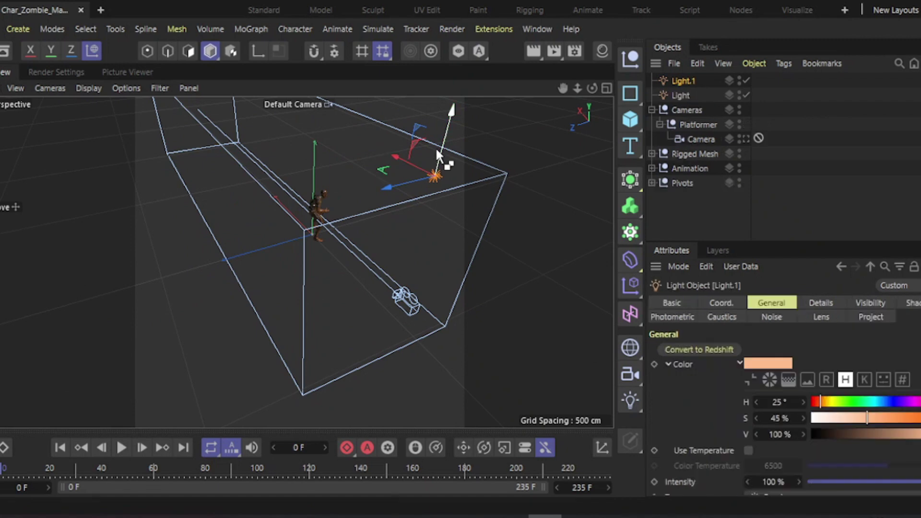
pyautogui.doubleClick(683, 96)
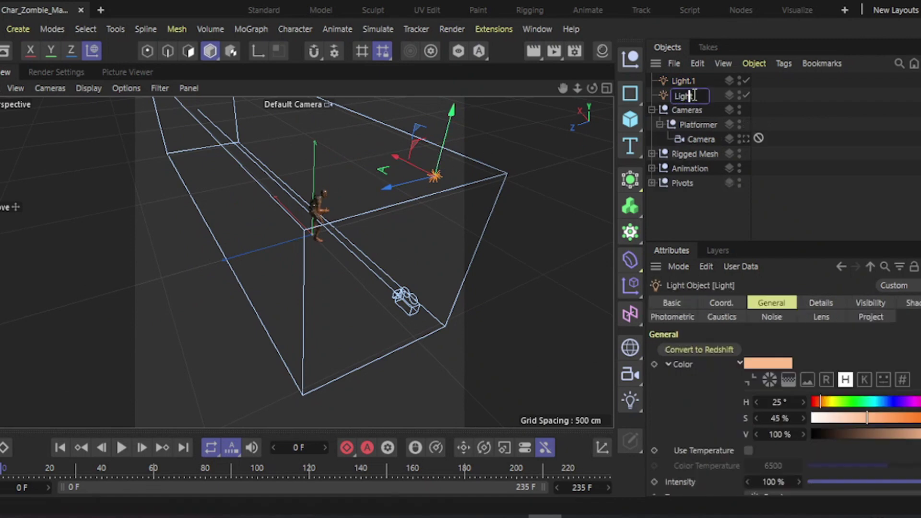
pyautogui.write('OrangeL')
pyautogui.write('ight')
pyautogui.press('Return')
pyautogui.doubleClick(694, 82)
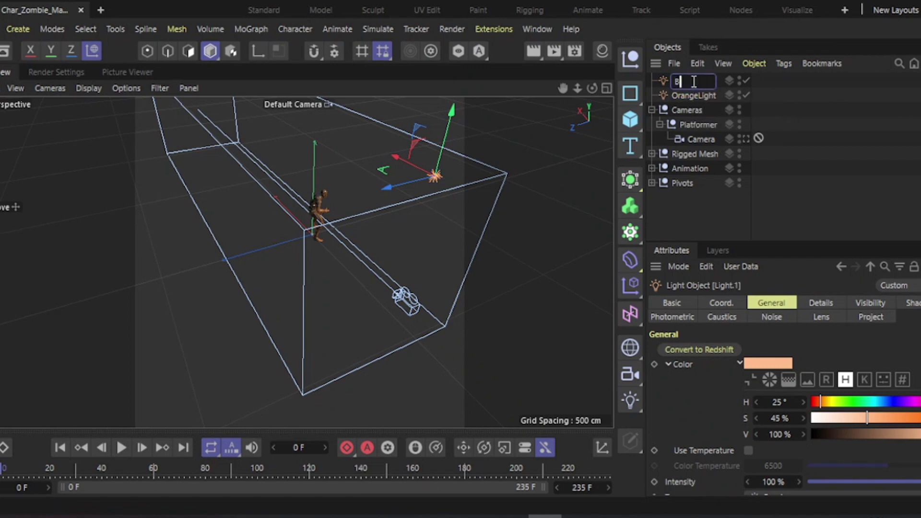
pyautogui.write('BlueLight')
pyautogui.press('Return')
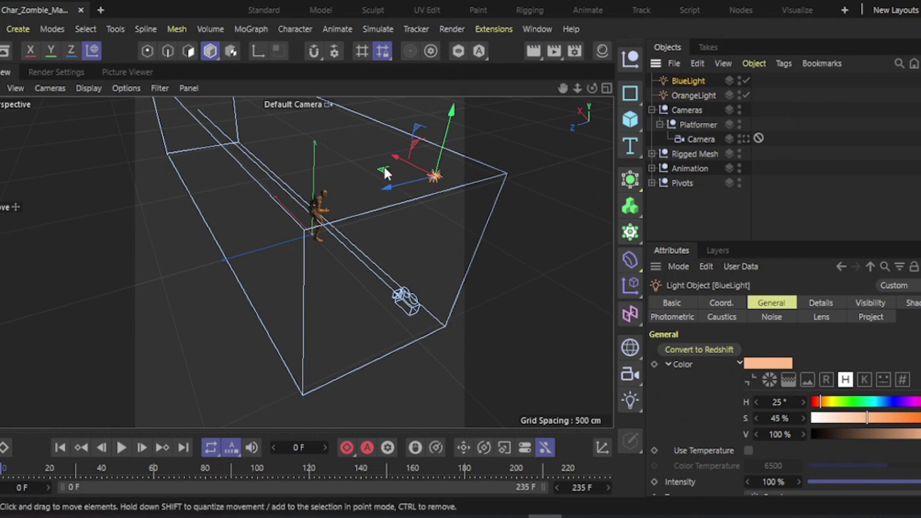
# Step: Move BlueLight to the character's left and tint it purple-blue (hue 258°)
pyautogui.moveTo(383, 166); pyautogui.dragTo(193, 240)
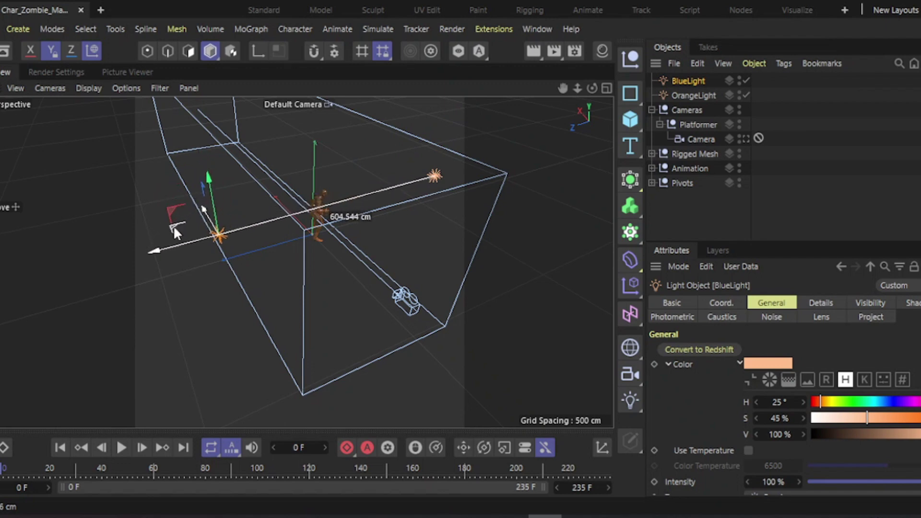
pyautogui.moveTo(171, 214); pyautogui.dragTo(211, 230)
pyautogui.moveTo(908, 406); pyautogui.dragTo(899, 404)
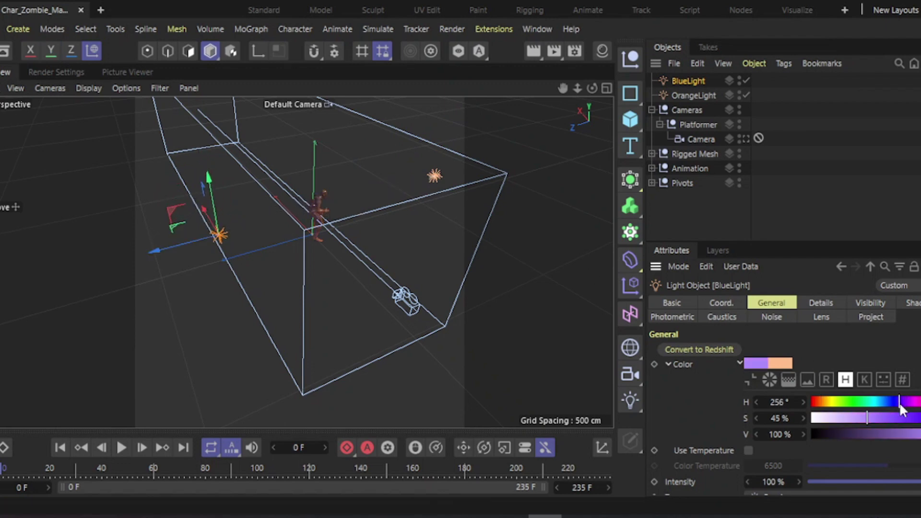
pyautogui.moveTo(169, 227); pyautogui.dragTo(152, 211)
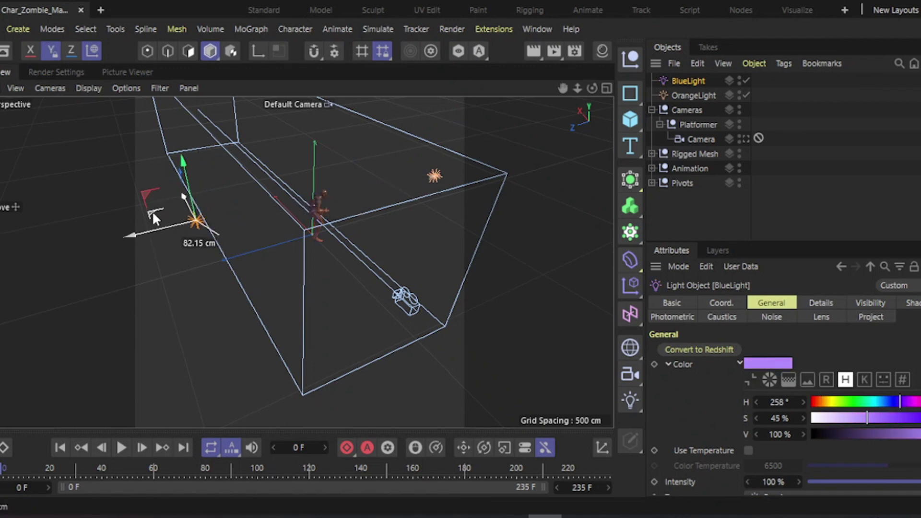
pyautogui.moveTo(182, 162); pyautogui.dragTo(193, 201)
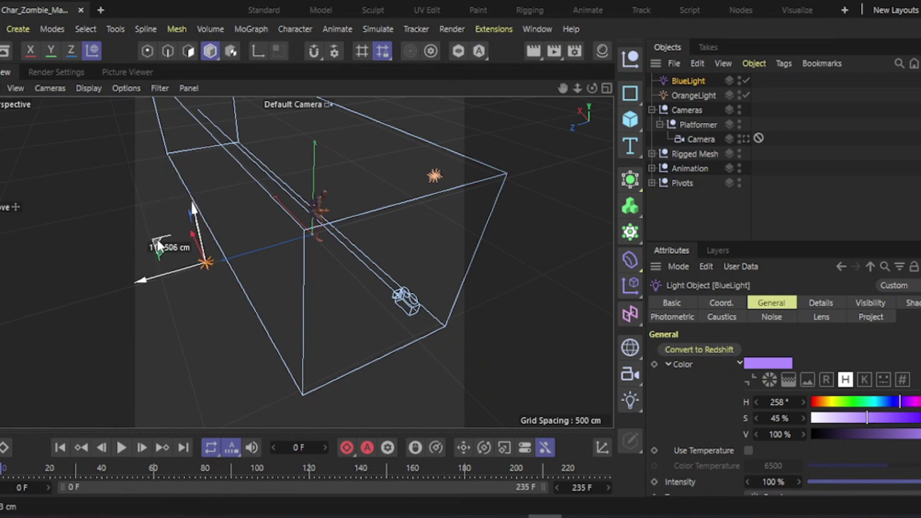
# Step: Duplicate BlueLight as RimLight and desaturate it to white (0% saturation)
pyautogui.hotkey('ctrl', 'c')
pyautogui.hotkey('ctrl', 'v')
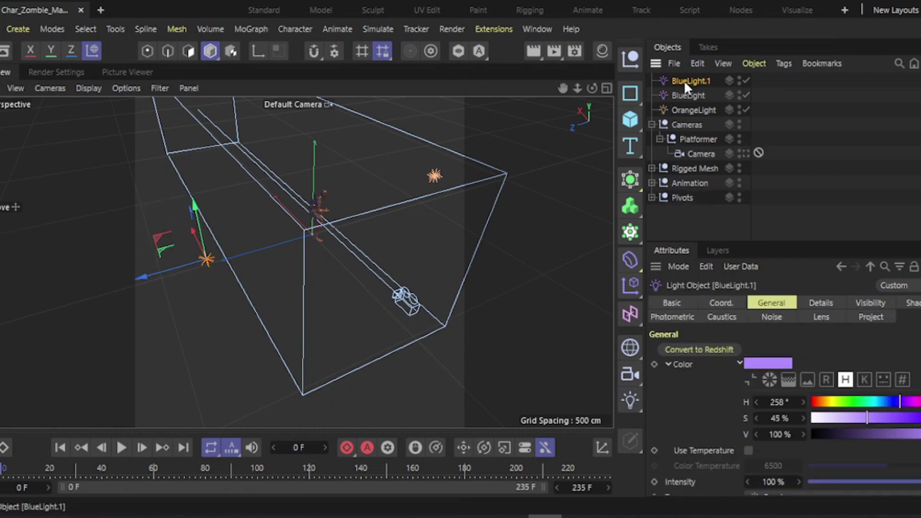
pyautogui.doubleClick(683, 81)
pyautogui.write('RimLigh')
pyautogui.press('Return')
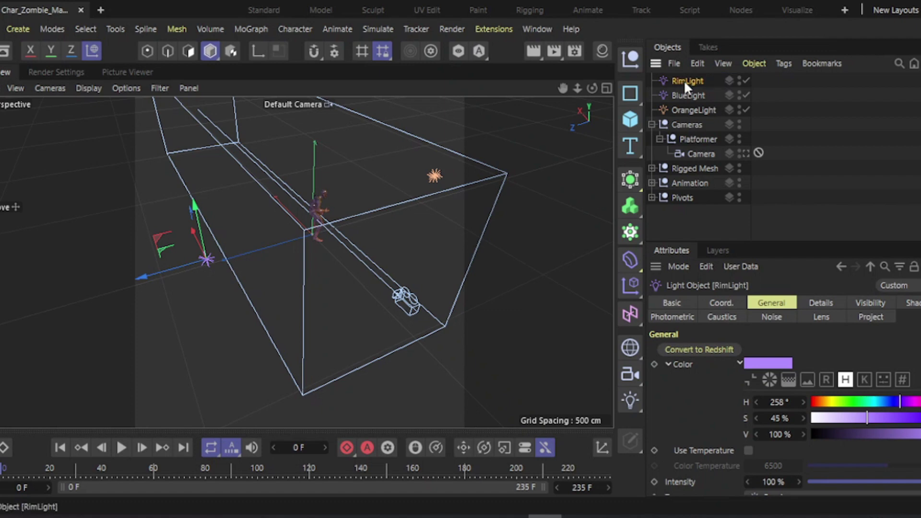
pyautogui.moveTo(838, 421); pyautogui.dragTo(803, 426)
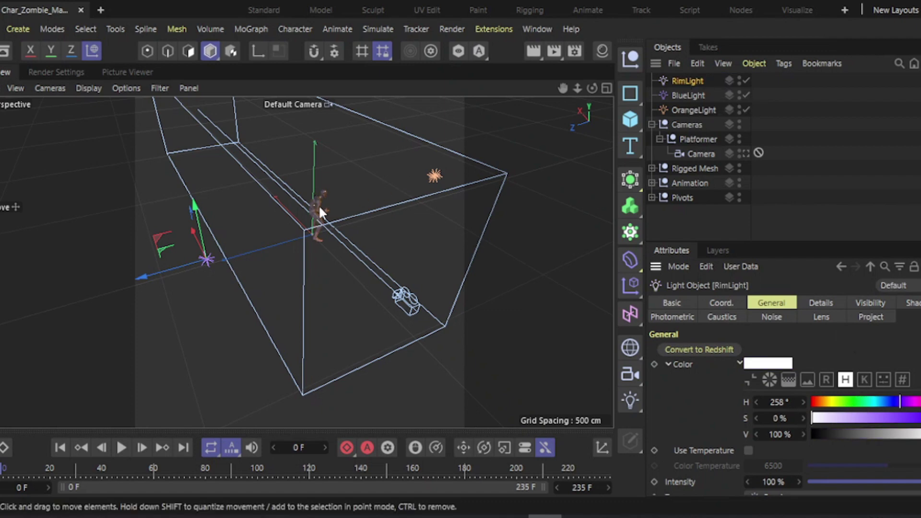
# Step: Place RimLight behind the character and raise its intensity to 200%
pyautogui.moveTo(166, 250); pyautogui.dragTo(194, 154)
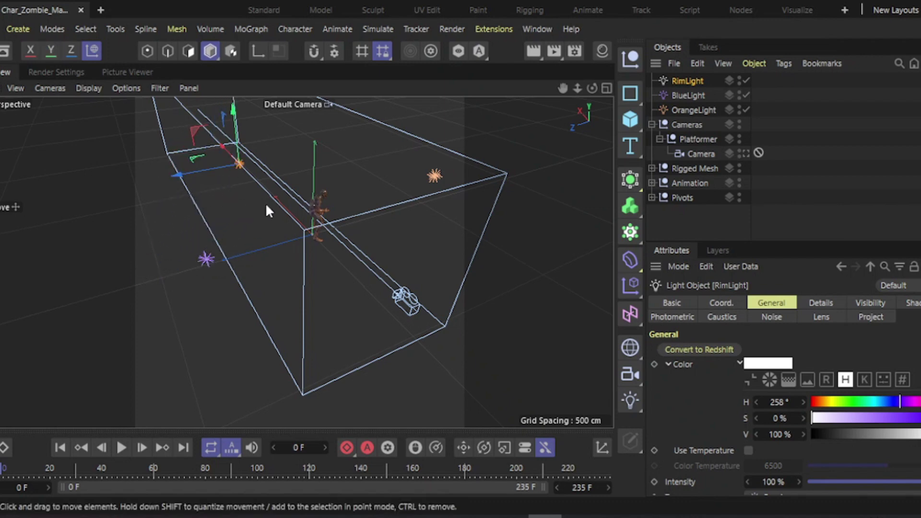
pyautogui.moveTo(266, 202)
pyautogui.keyDown('alt'); pyautogui.mouseDown()
pyautogui.moveTo(544, 144)
pyautogui.moveTo(465, 171)
pyautogui.mouseUp(); pyautogui.keyUp('alt')
pyautogui.moveTo(365, 155); pyautogui.dragTo(301, 151)
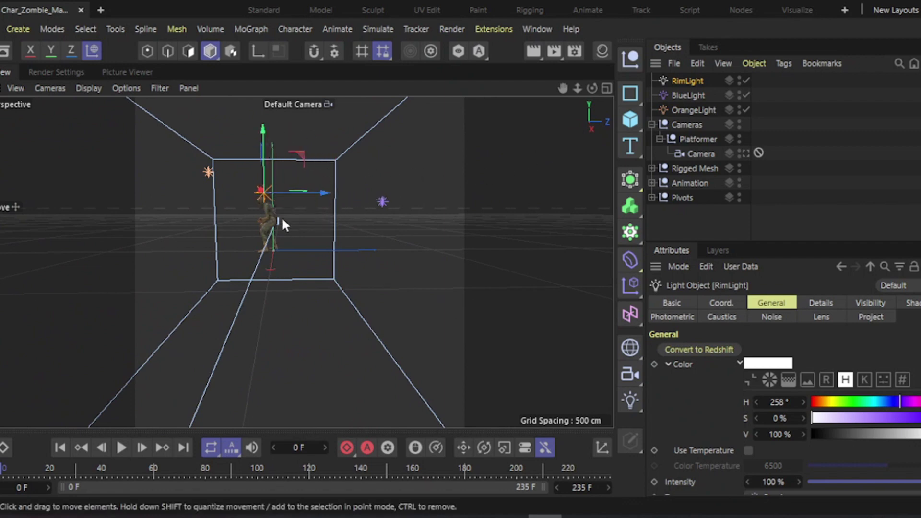
pyautogui.moveTo(274, 232)
pyautogui.keyDown('alt'); pyautogui.mouseDown()
pyautogui.moveTo(282, 231)
pyautogui.moveTo(273, 252)
pyautogui.moveTo(185, 268)
pyautogui.mouseUp(); pyautogui.keyUp('alt')
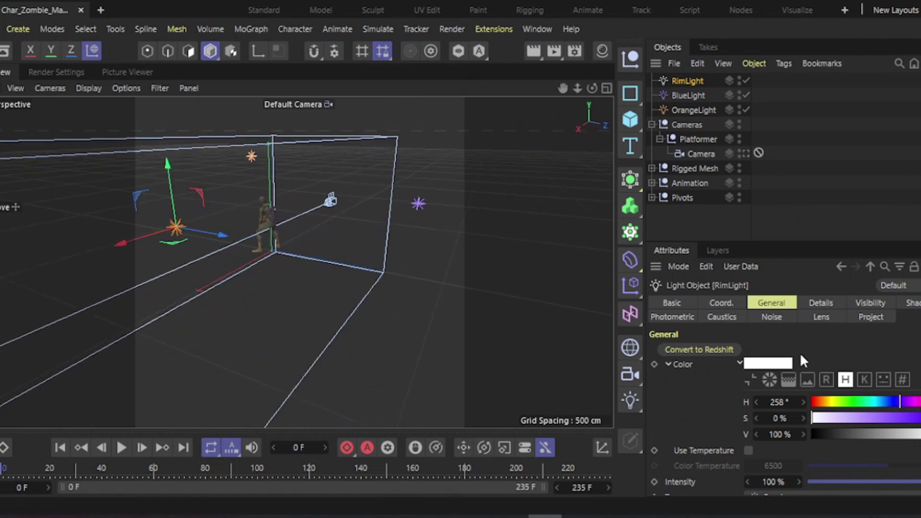
pyautogui.doubleClick(768, 484)
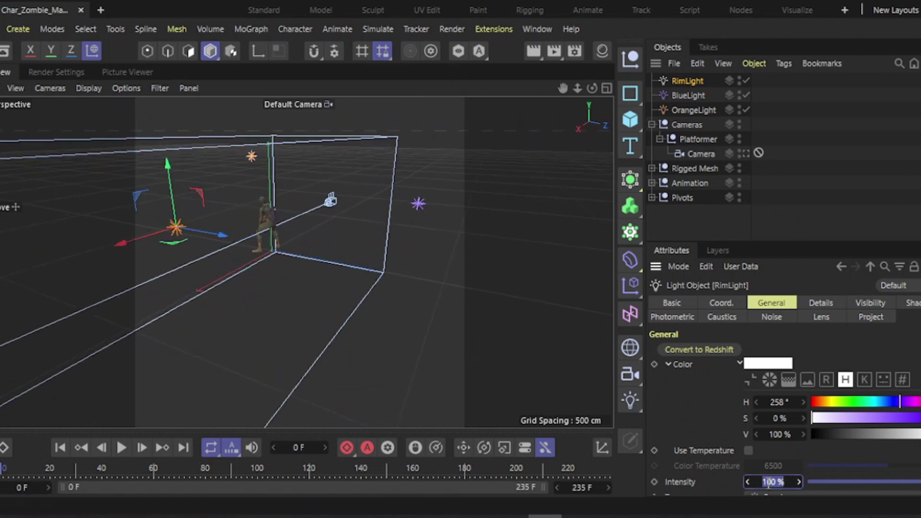
pyautogui.write('400')
pyautogui.press('Return')
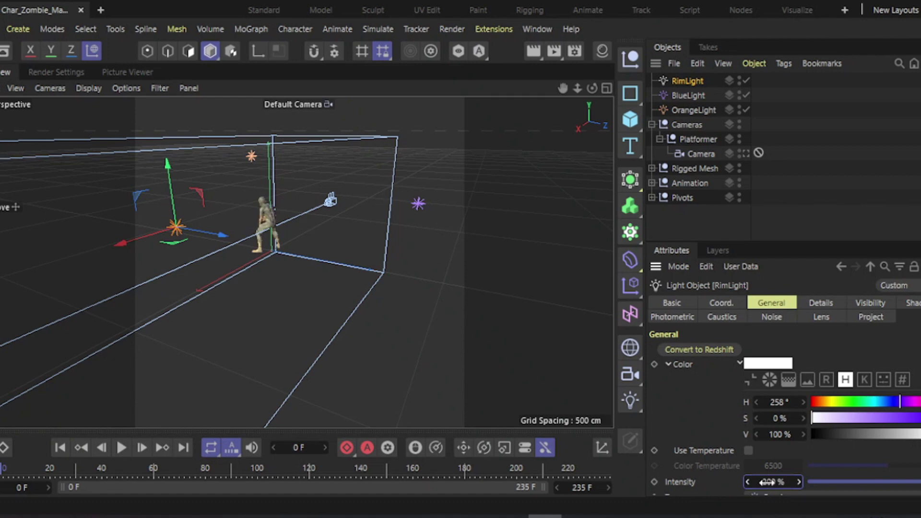
pyautogui.moveTo(290, 210)
pyautogui.keyDown('alt'); pyautogui.mouseDown()
pyautogui.moveTo(310, 222)
pyautogui.moveTo(284, 203)
pyautogui.mouseUp(); pyautogui.keyUp('alt')
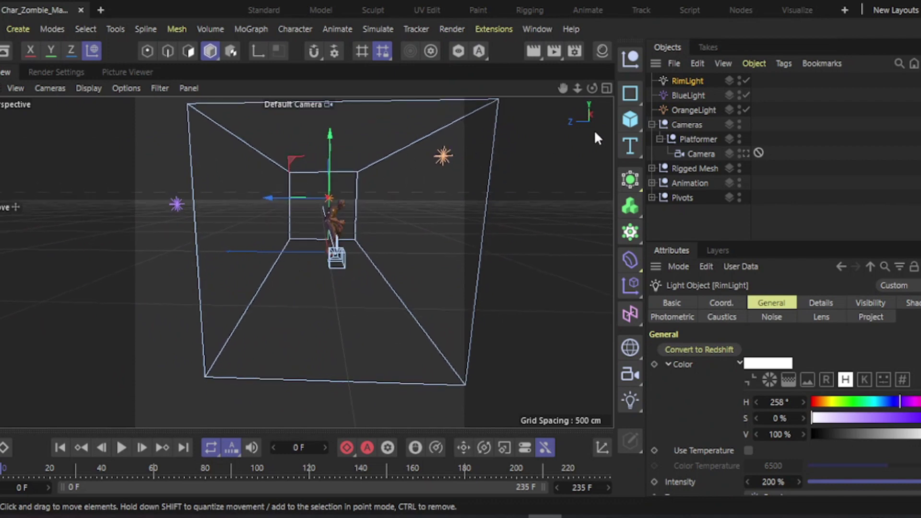
# Step: Set BlueLight and OrangeLight to cast Shadow Maps (Soft) shadows
pyautogui.click(687, 95)
pyautogui.keyDown('ctrl'); pyautogui.click(690, 111); pyautogui.keyUp('ctrl')
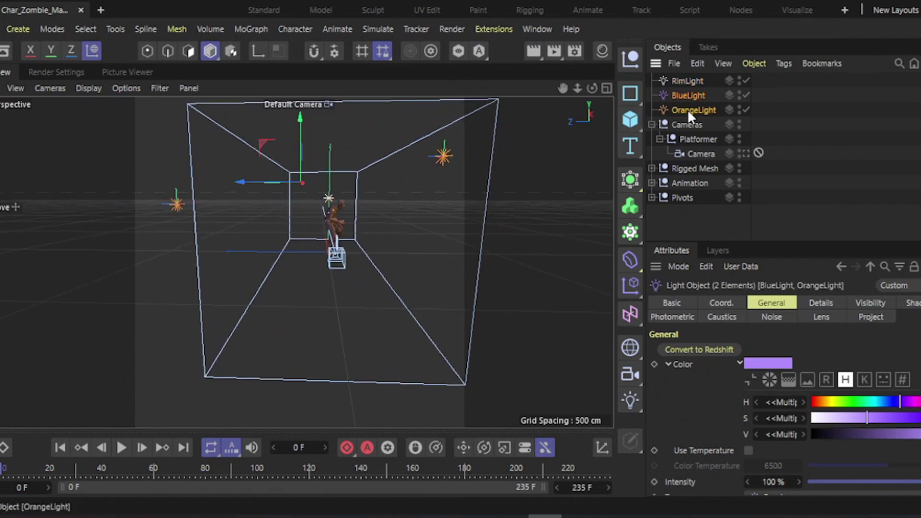
pyautogui.click(908, 304)
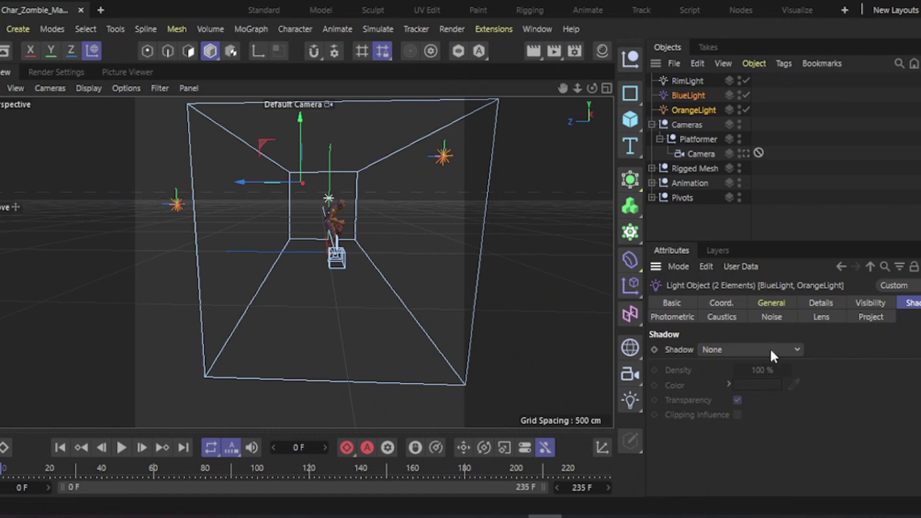
pyautogui.click(744, 347)
pyautogui.click(727, 378)
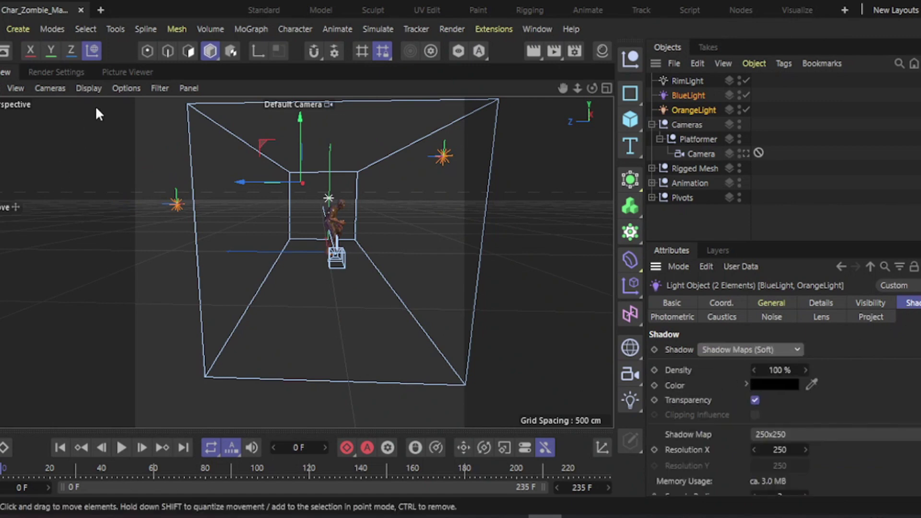
pyautogui.click(120, 89)
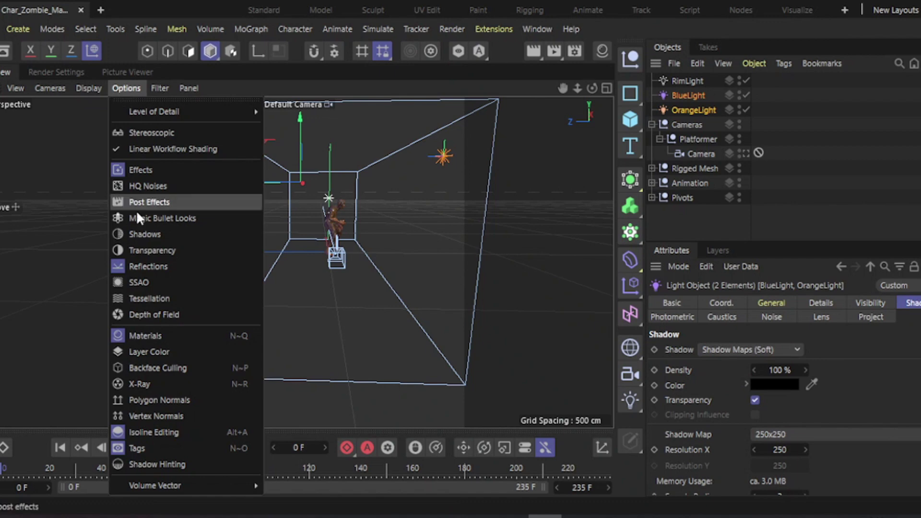
# Step: Enable viewport shadows, orbit to the zombie's front, and render a preview of the view
pyautogui.click(147, 233)
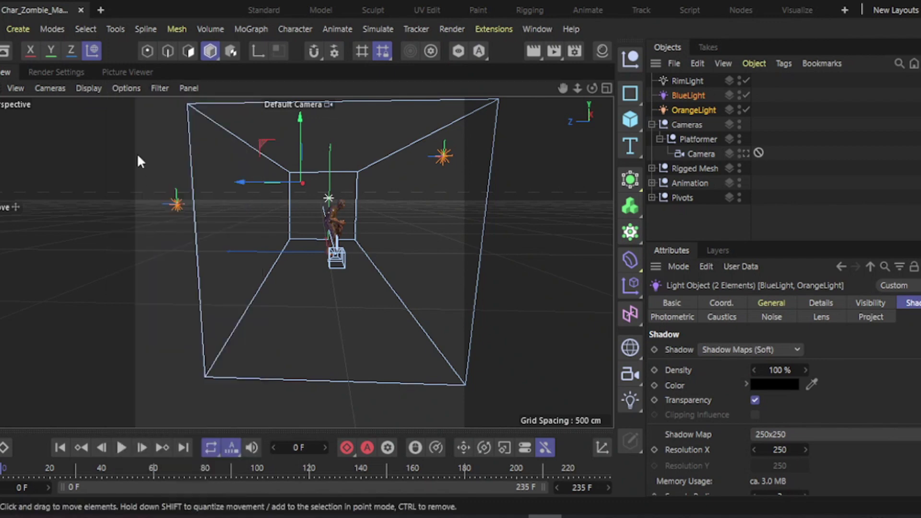
pyautogui.scroll(5, 335, 220)
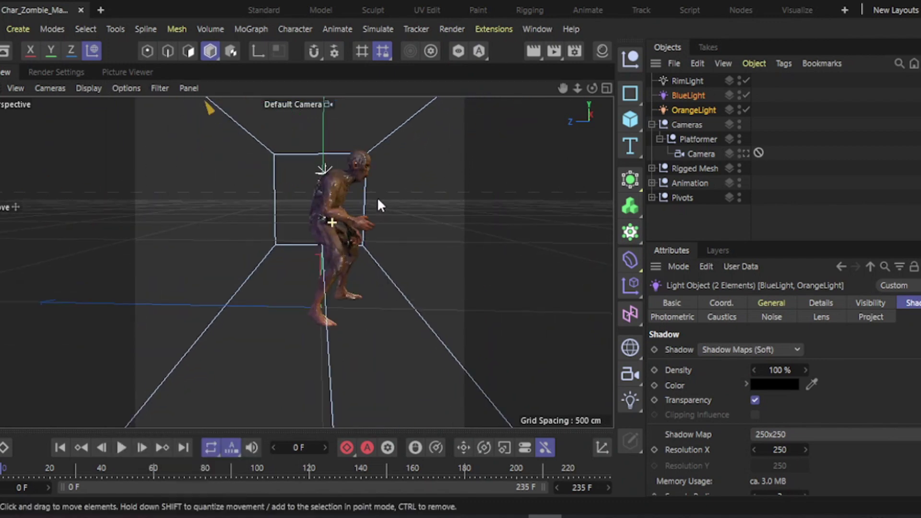
pyautogui.scroll(5, 377, 196)
pyautogui.scroll(2, 398, 180)
pyautogui.scroll(3, 402, 177)
pyautogui.moveTo(309, 215)
pyautogui.keyDown('alt'); pyautogui.mouseDown()
pyautogui.moveTo(88, 217)
pyautogui.moveTo(343, 180)
pyautogui.moveTo(372, 184)
pyautogui.moveTo(374, 228)
pyautogui.mouseUp(); pyautogui.keyUp('alt')
pyautogui.scroll(-3, 374, 228)
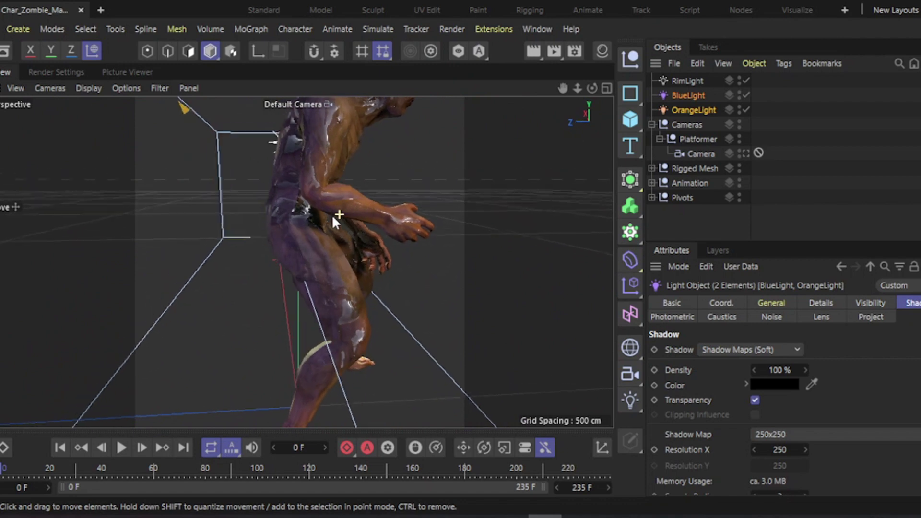
pyautogui.scroll(-3, 332, 215)
pyautogui.scroll(-2, 314, 216)
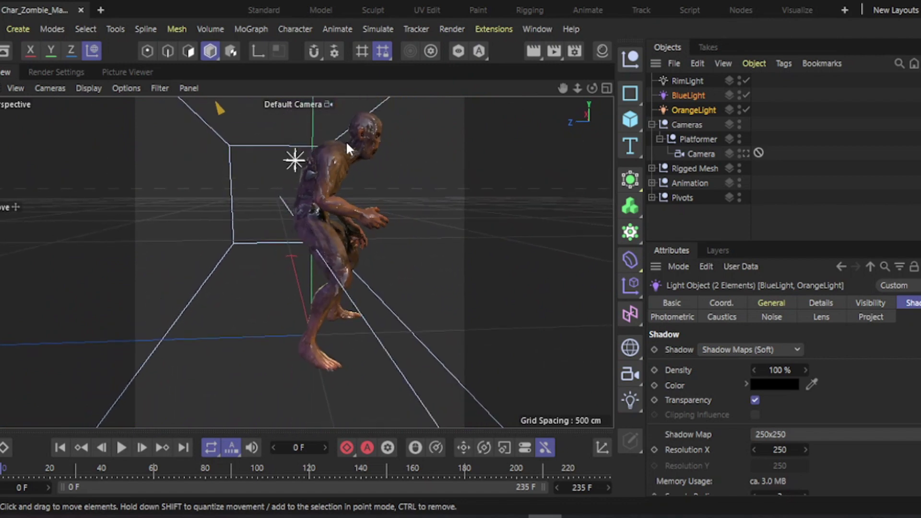
pyautogui.click(533, 51)
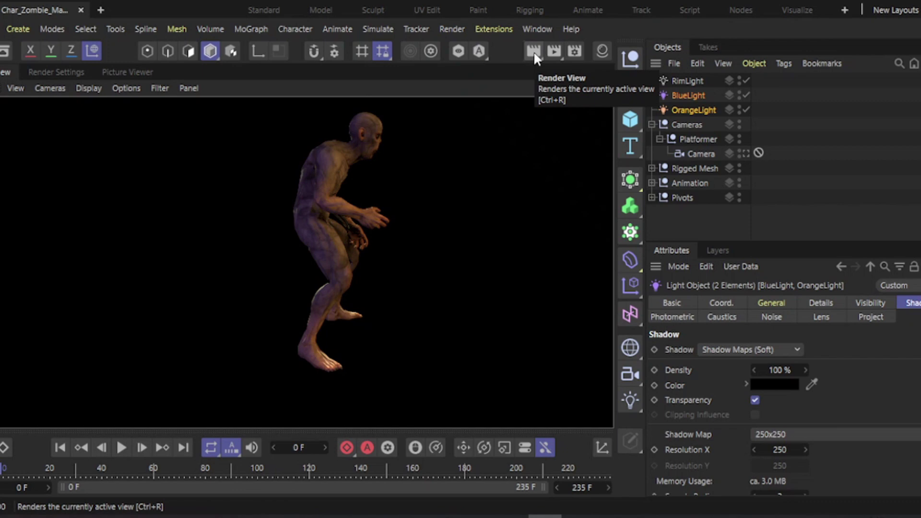
# Step: Switch off the three lights and start an Interactive Render Region enlarged over the zombie
pyautogui.moveTo(746, 81); pyautogui.dragTo(747, 109)
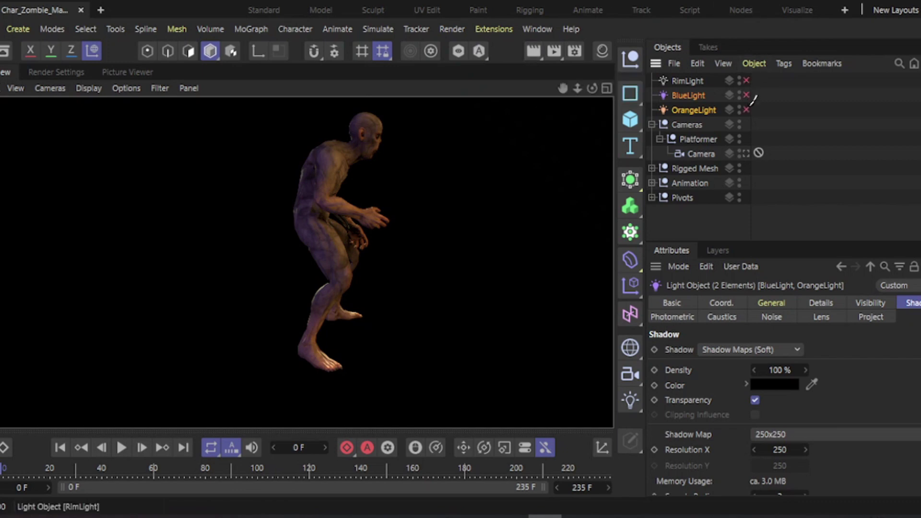
pyautogui.click(533, 51)
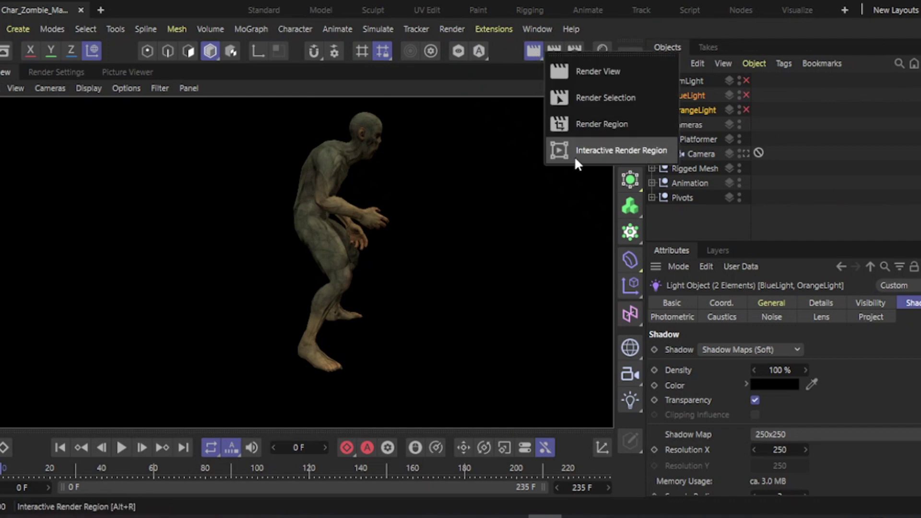
pyautogui.click(574, 156)
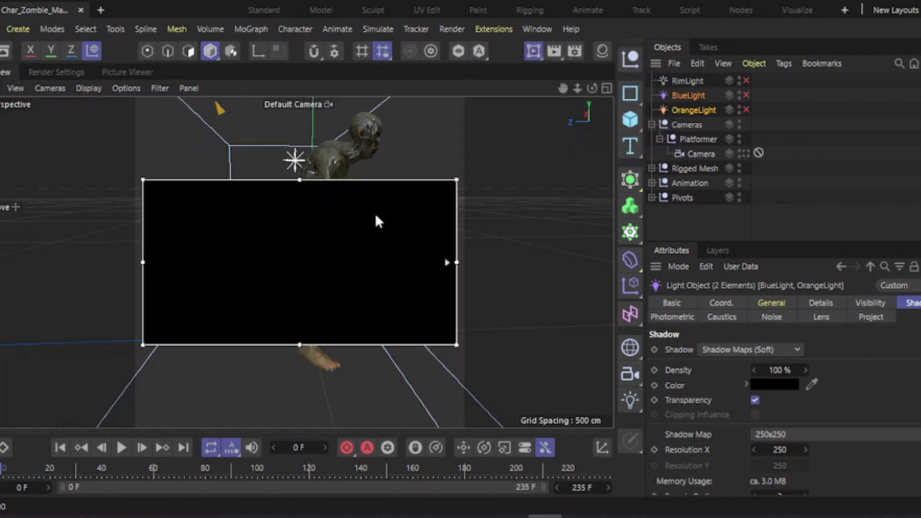
pyautogui.moveTo(299, 180); pyautogui.dragTo(299, 138)
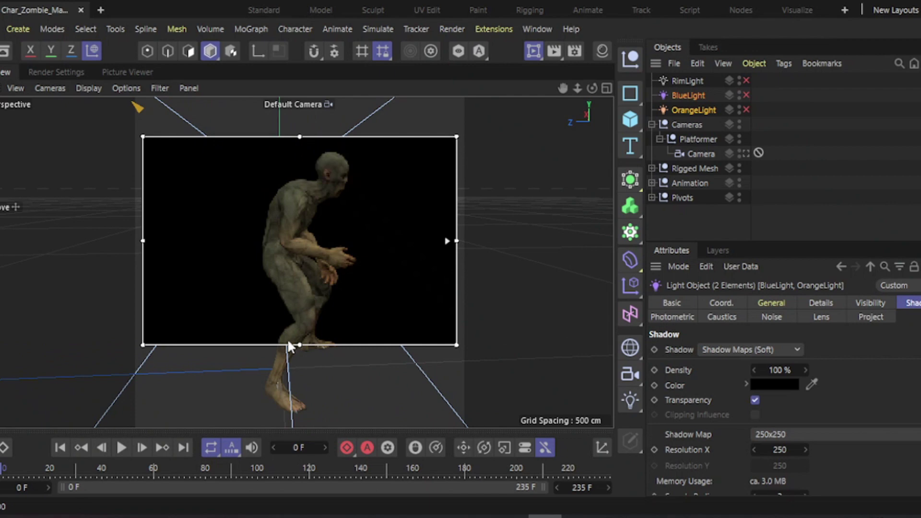
pyautogui.moveTo(299, 345); pyautogui.dragTo(299, 415)
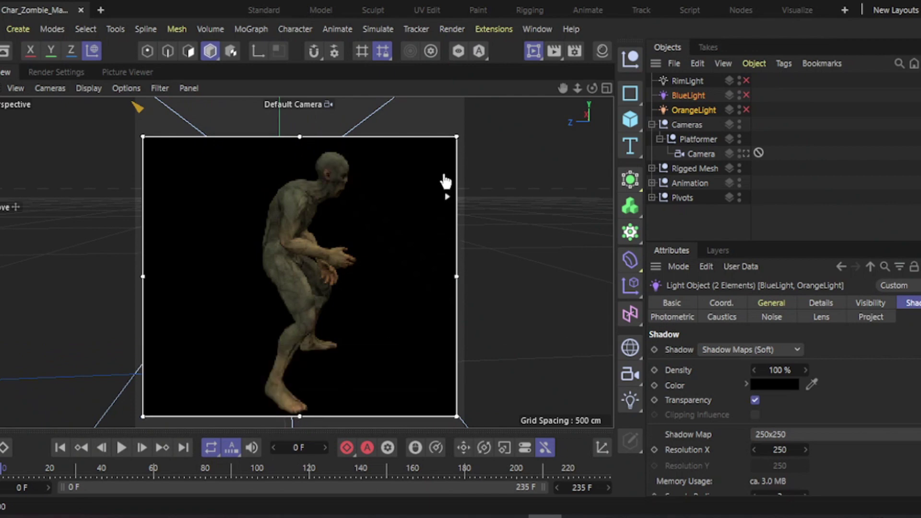
# Step: Preview BlueLight alone, then RimLight alone, in the render region
pyautogui.click(746, 109)
pyautogui.click(746, 95)
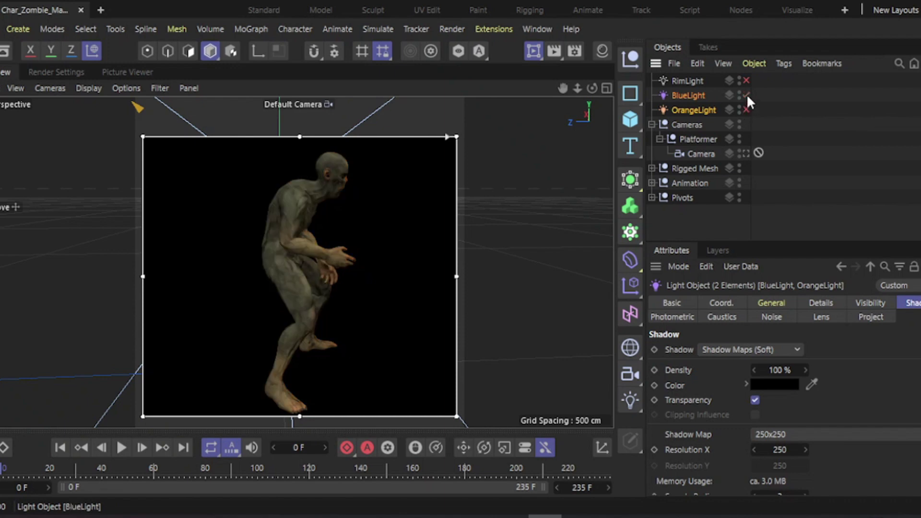
pyautogui.click(745, 94)
pyautogui.click(746, 78)
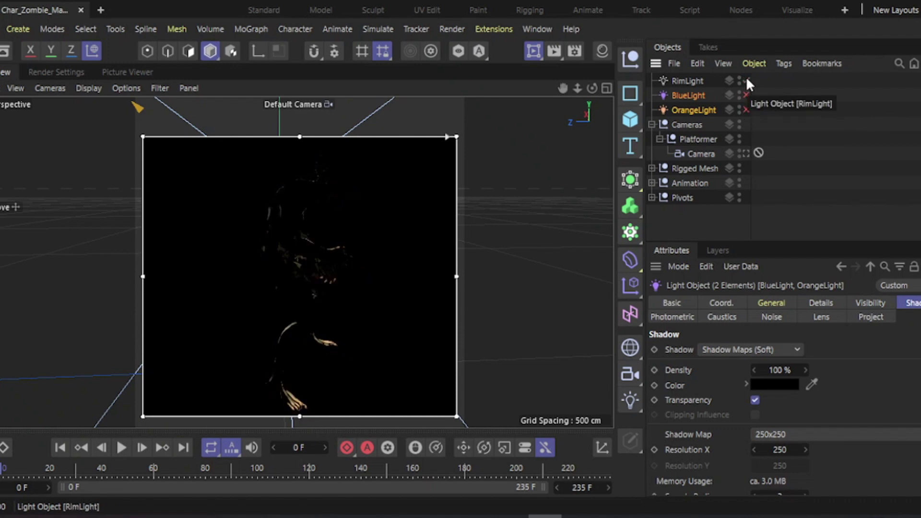
pyautogui.click(746, 80)
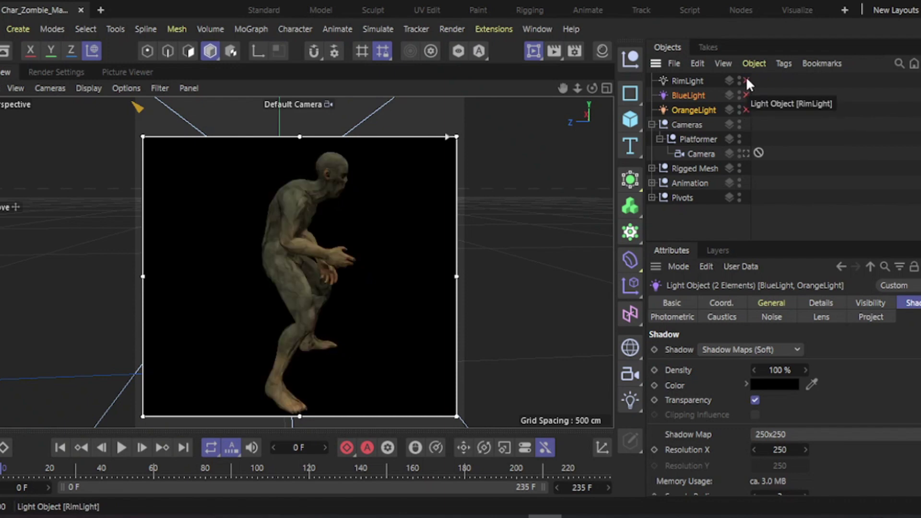
# Step: Nudge RimLight, re-enable BlueLight and OrangeLight, stop the preview, and view through Camera
pyautogui.click(687, 81)
pyautogui.moveTo(283, 109); pyautogui.dragTo(283, 91)
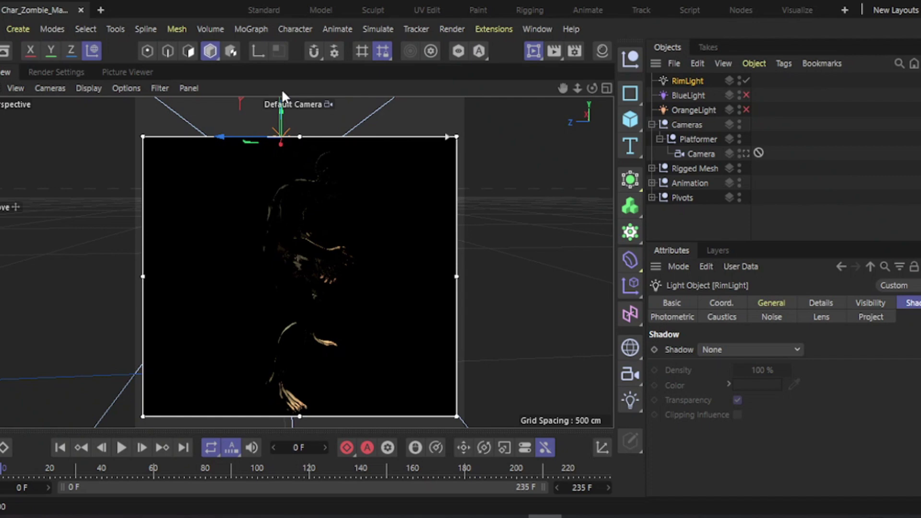
pyautogui.click(746, 95)
pyautogui.click(745, 109)
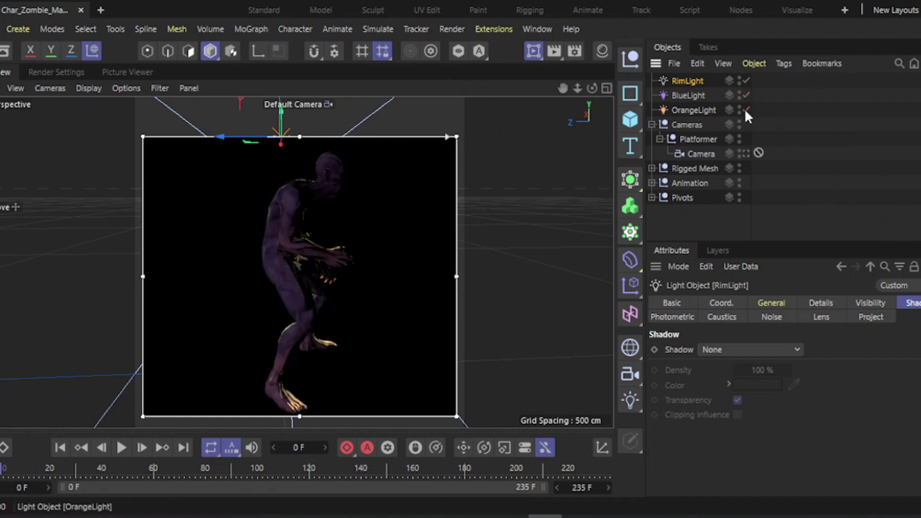
pyautogui.moveTo(533, 51); pyautogui.dragTo(561, 150)
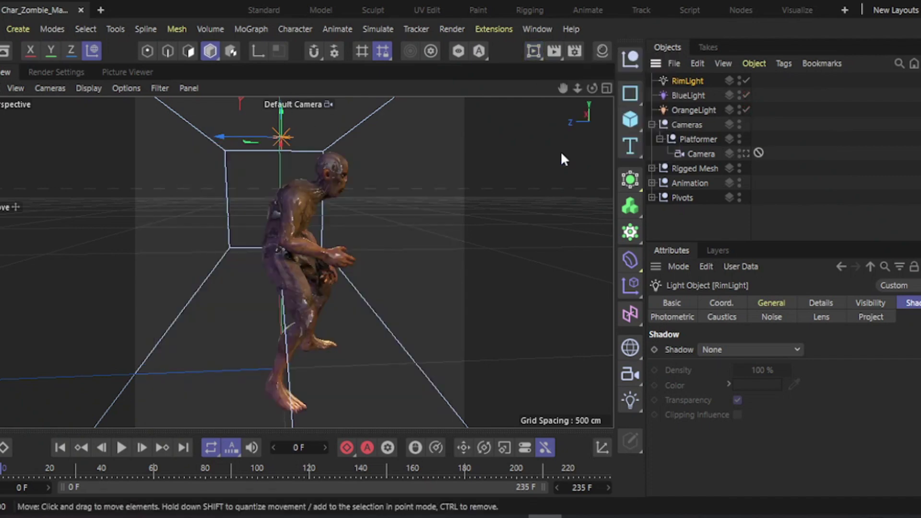
pyautogui.click(746, 154)
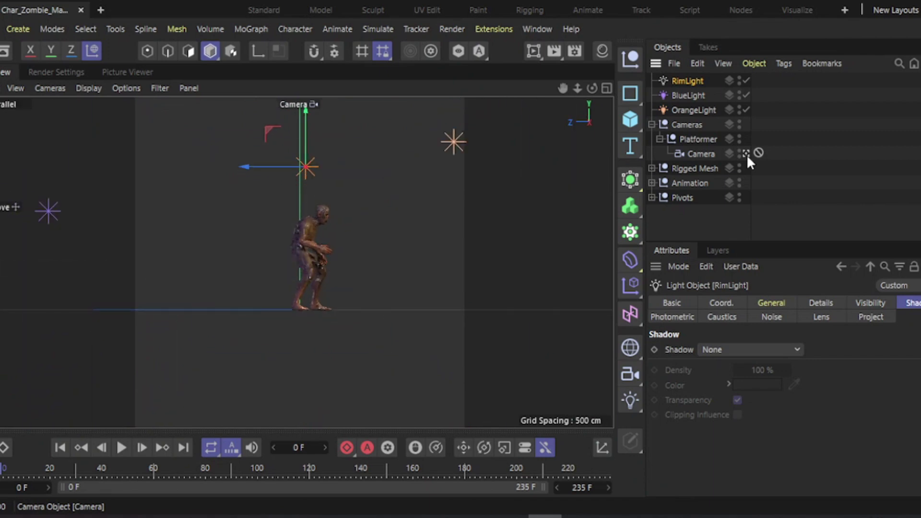
# Step: Show the Render Settings Save page with PNG output and alpha channel enabled
pyautogui.click(574, 49)
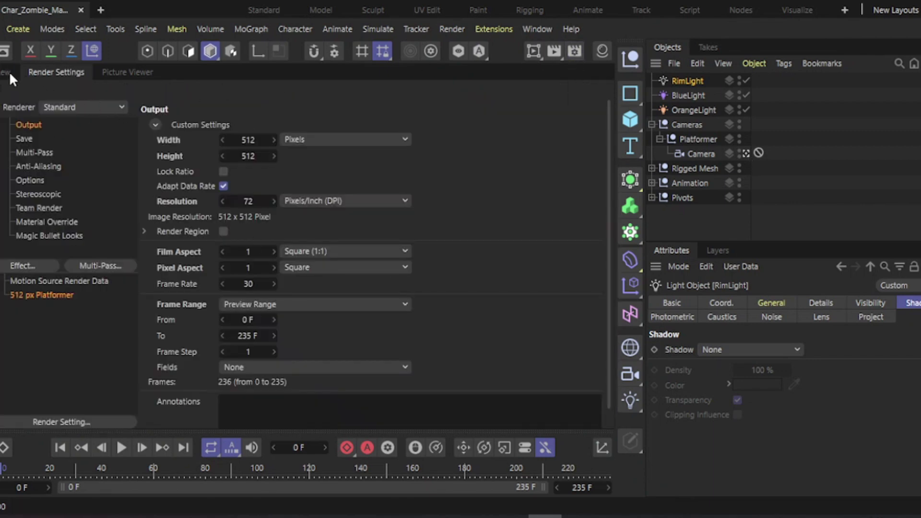
pyautogui.click(24, 139)
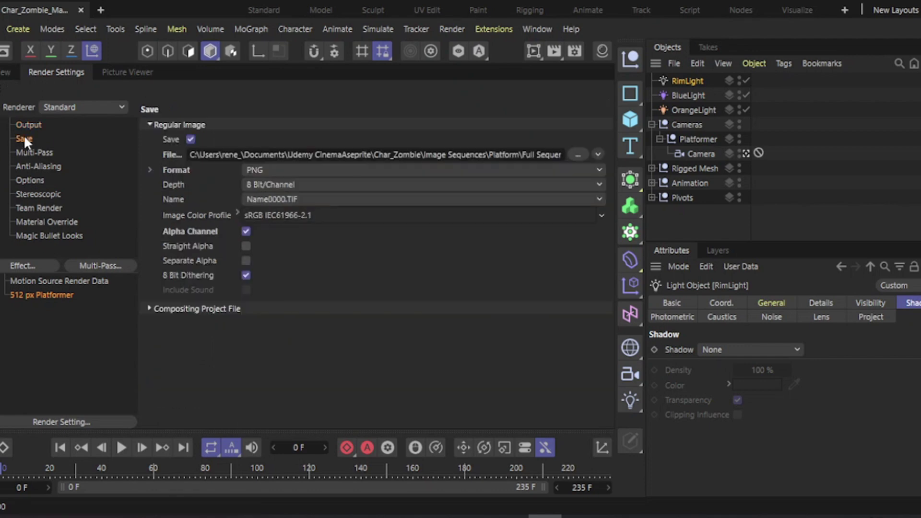
# Step: Render the 236-frame zombie sequence at 512×512 into the Picture Viewer
pyautogui.click(554, 51)
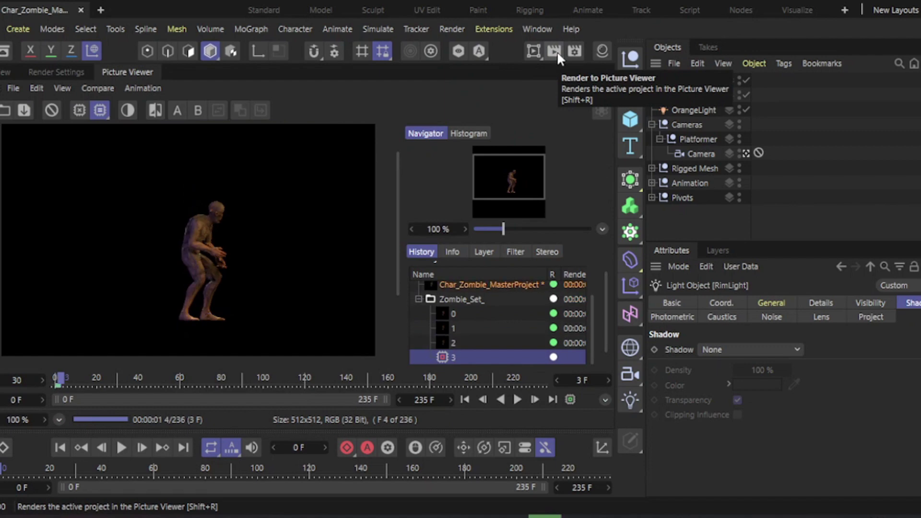
pyautogui.scroll(-2, 221, 268)
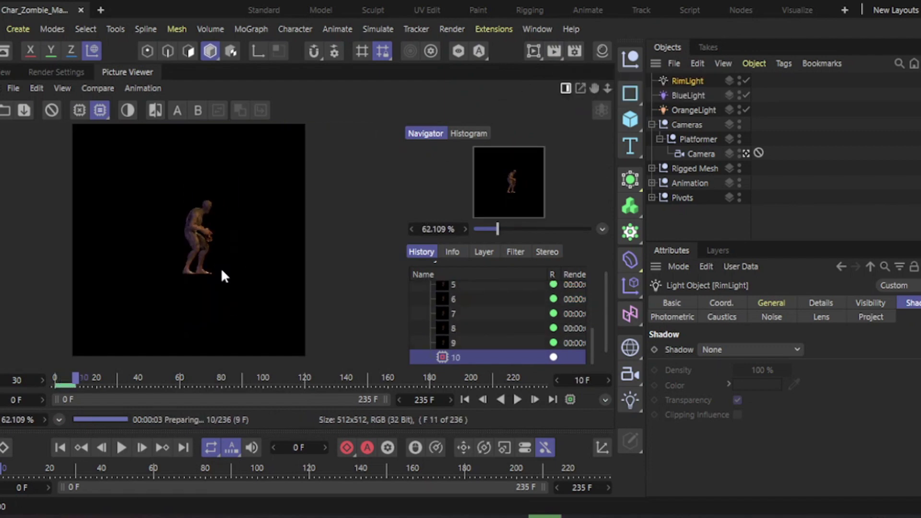
pyautogui.scroll(2, 208, 247)
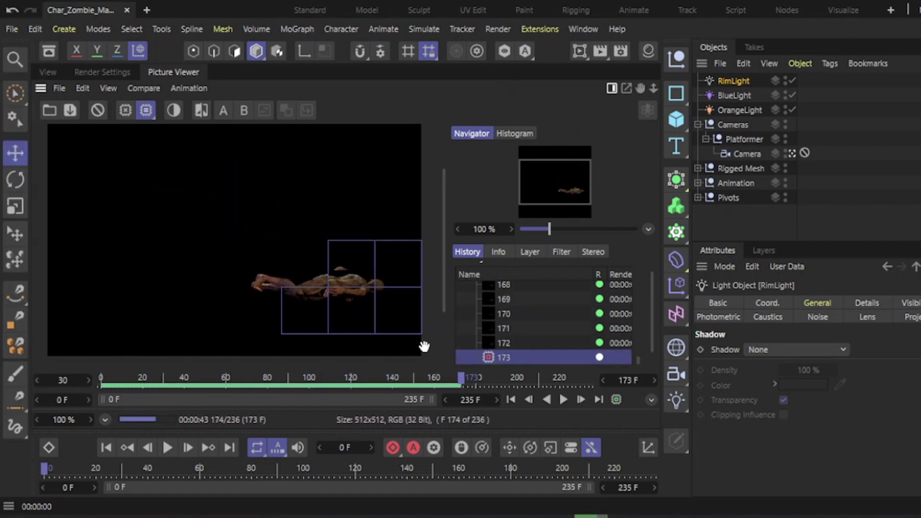
pyautogui.moveTo(647, 338); pyautogui.dragTo(646, 243)
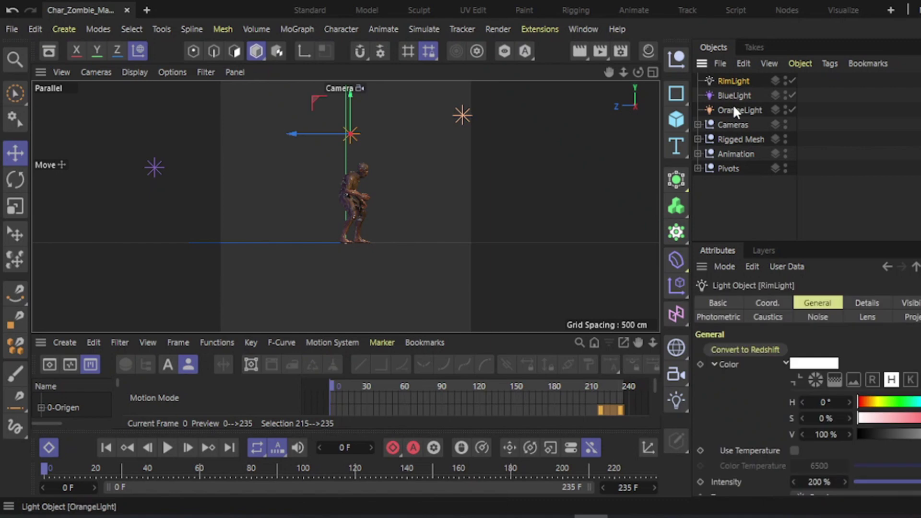
# Step: Select RimLight, BlueLight and OrangeLight and parent them under Camera in Cameras
pyautogui.keyDown('shift'); pyautogui.click(732, 108); pyautogui.keyUp('shift')
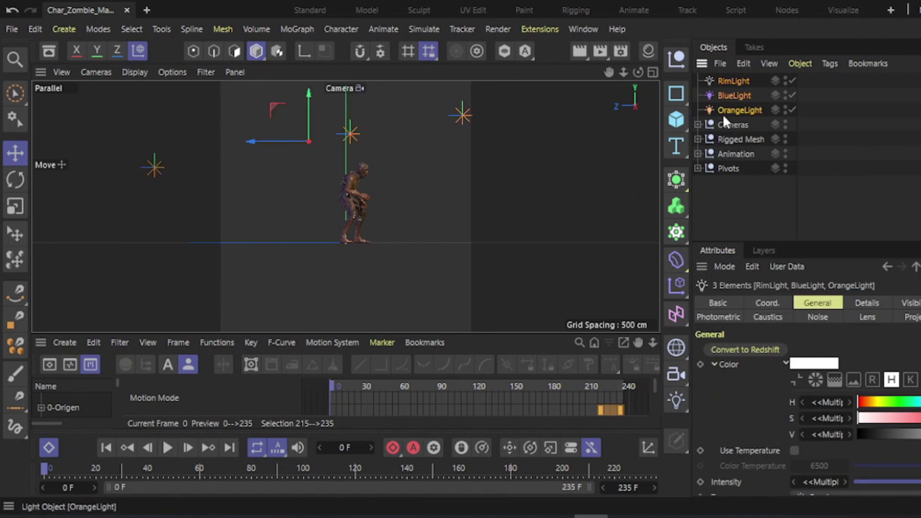
pyautogui.click(697, 124)
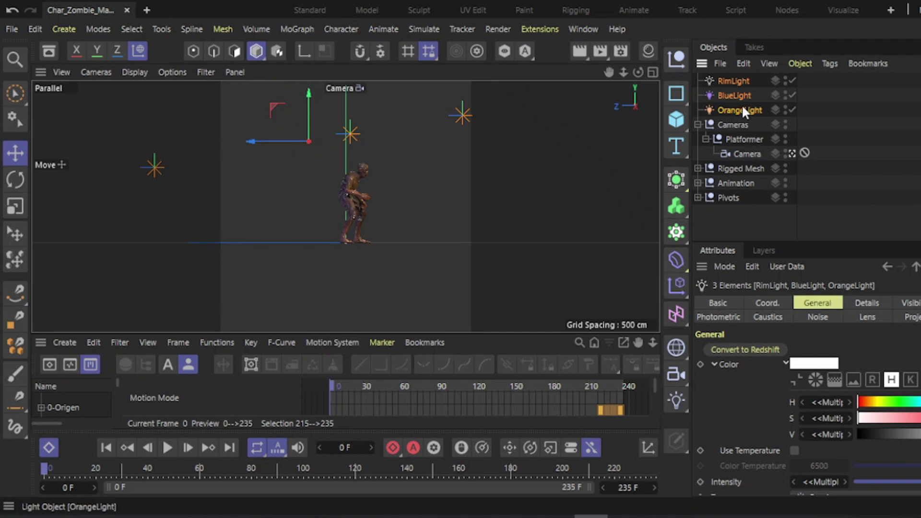
pyautogui.moveTo(742, 107)
pyautogui.mouseDown()
pyautogui.moveTo(759, 159)
pyautogui.moveTo(751, 156)
pyautogui.mouseUp()
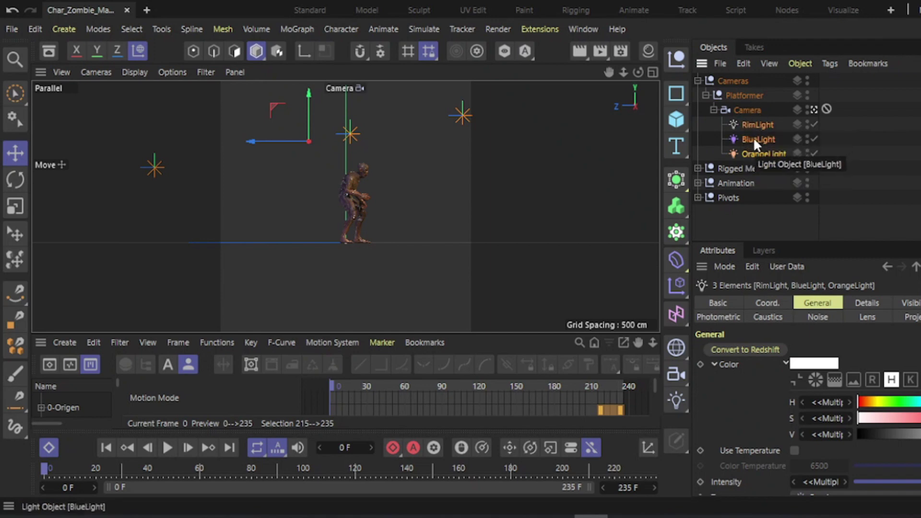
# Step: Collapse the Camera, Platformer and Cameras groups and deselect everything
pyautogui.click(713, 108)
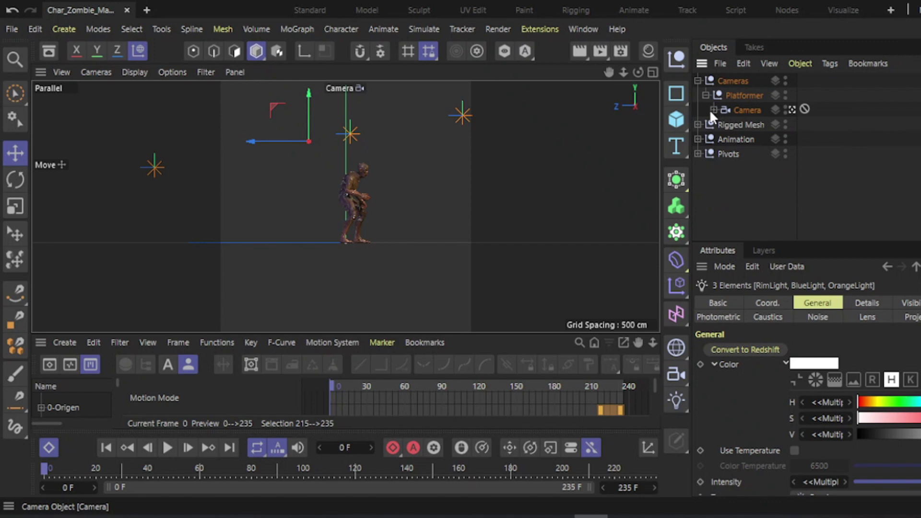
pyautogui.click(706, 96)
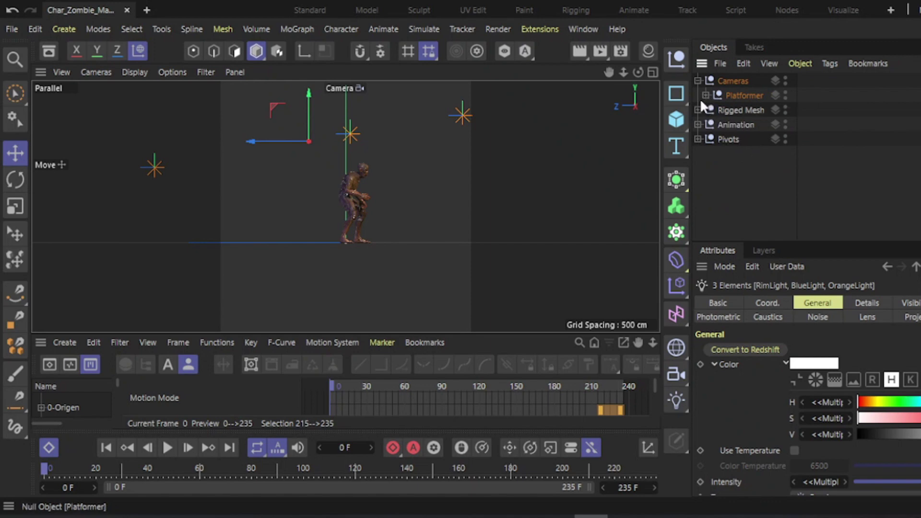
pyautogui.click(698, 81)
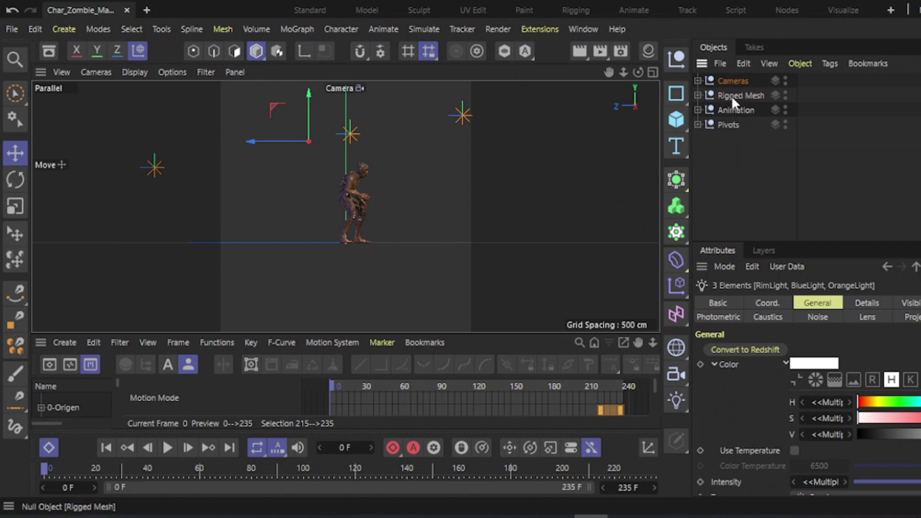
pyautogui.click(725, 139)
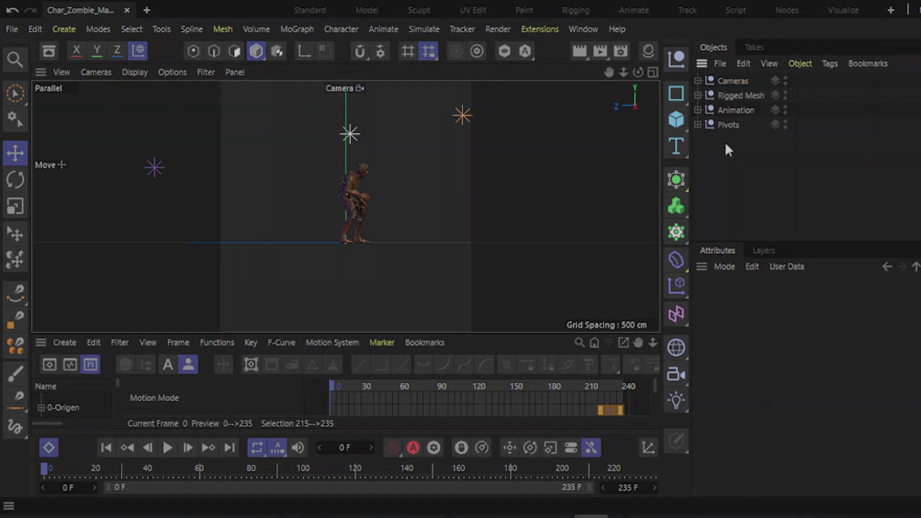